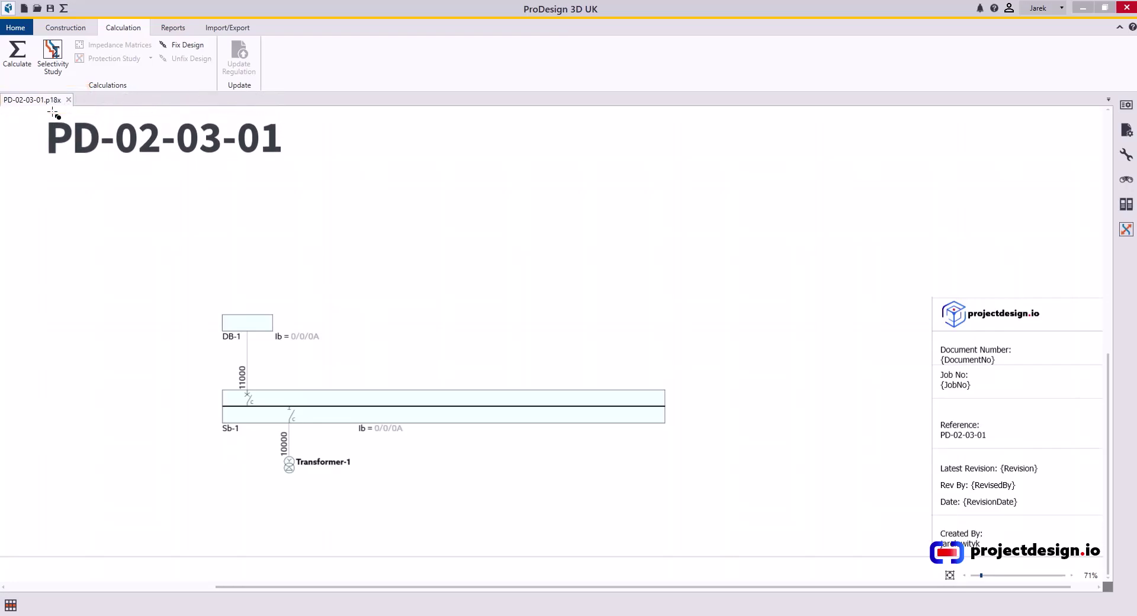
Run the network calculation and pan so the diagram with Transformer-1 sits above the Errors panel
click(21, 60)
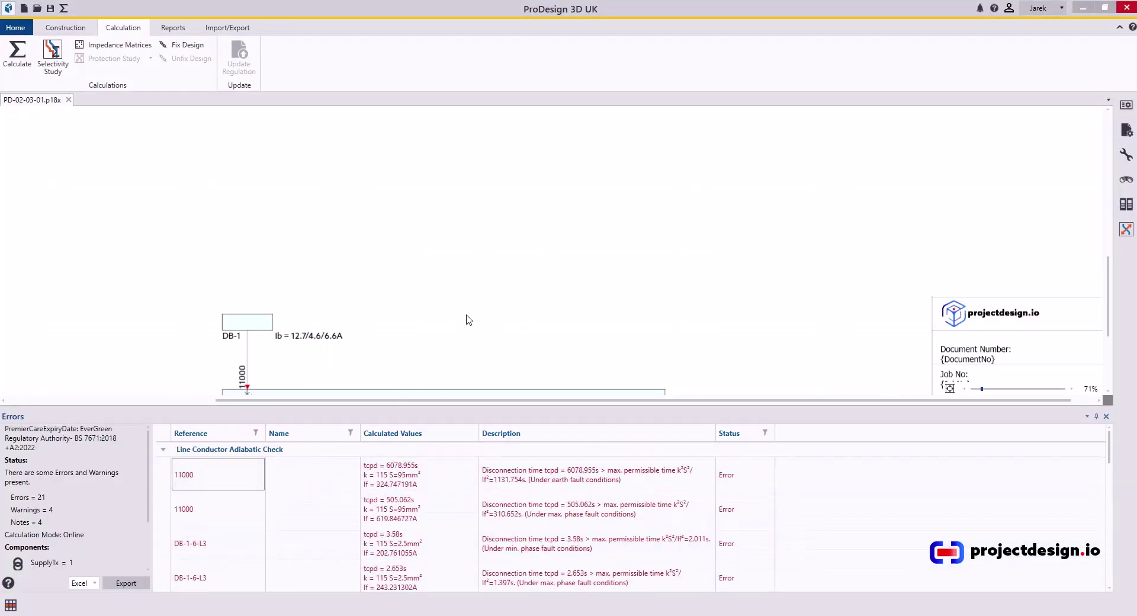
drag(518, 318, 542, 207)
drag(538, 255, 586, 228)
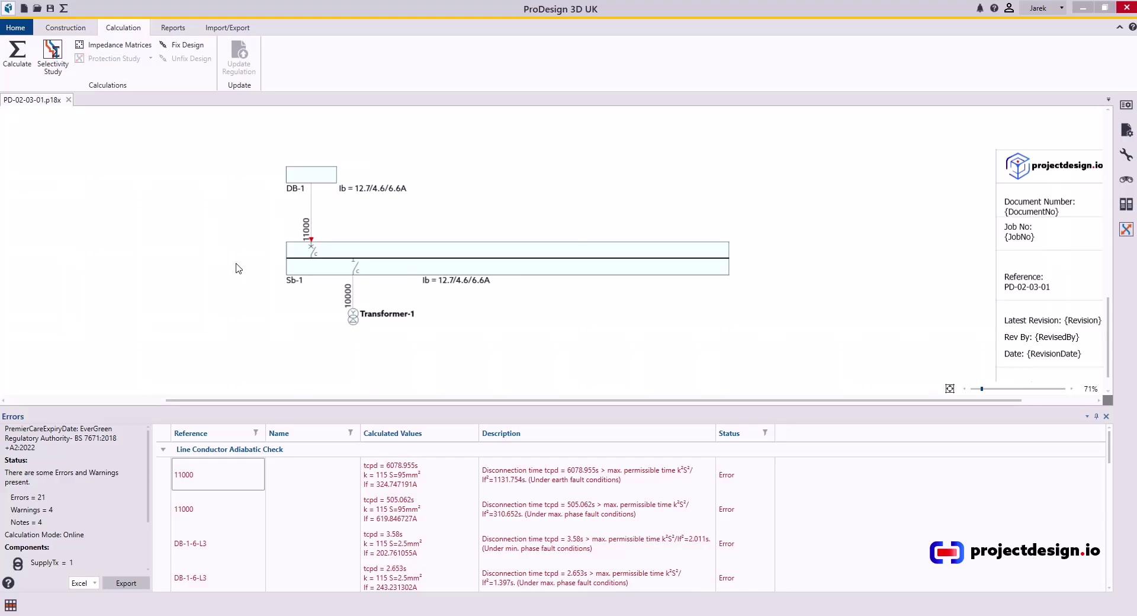
Apply Fix Design, then open Cable Settings for cable 10000 (2.5 mm², 26A, 50 m)
click(181, 45)
click(592, 339)
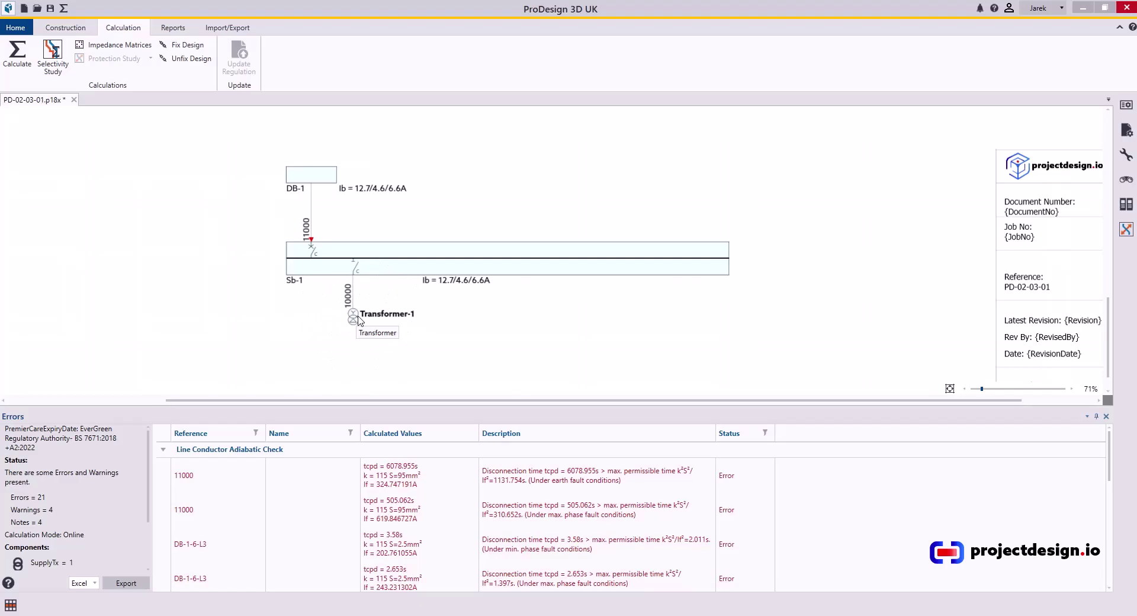
scroll(354, 293, up, 3)
click(357, 293)
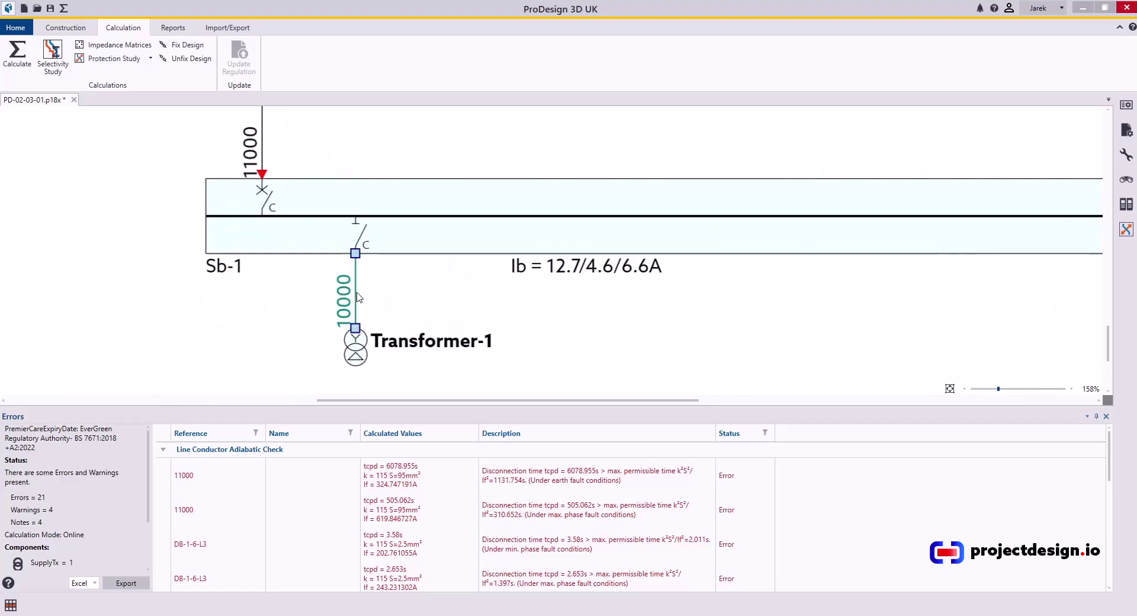
double_click(357, 296)
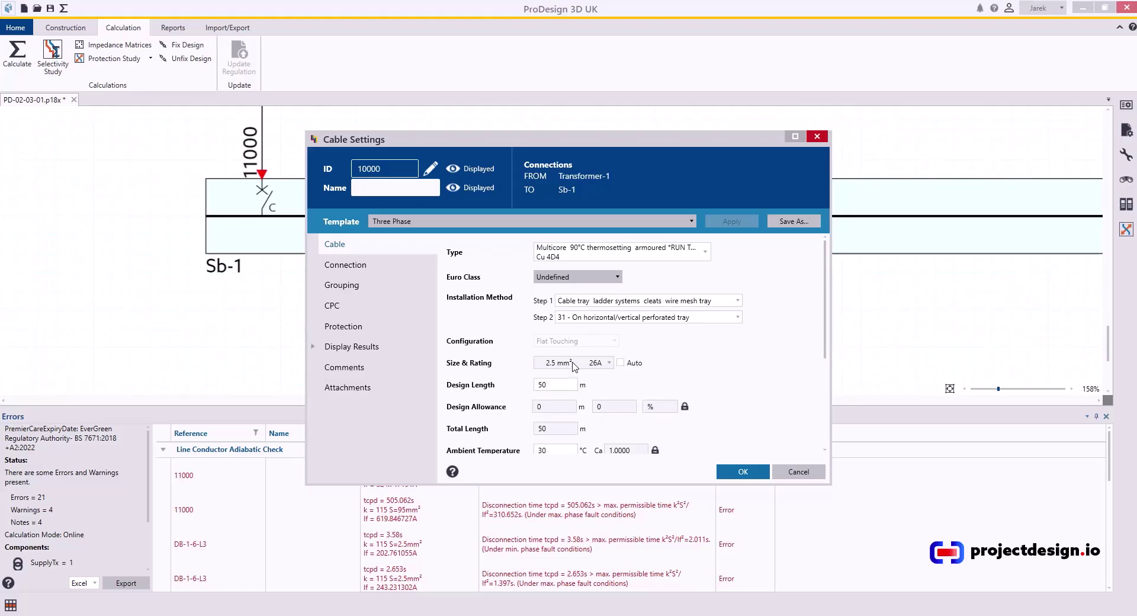
Review Transformer-1's fault conditions and bring up device choices replacing its 16A BS 88-2 fuse
click(804, 473)
drag(417, 352, 456, 273)
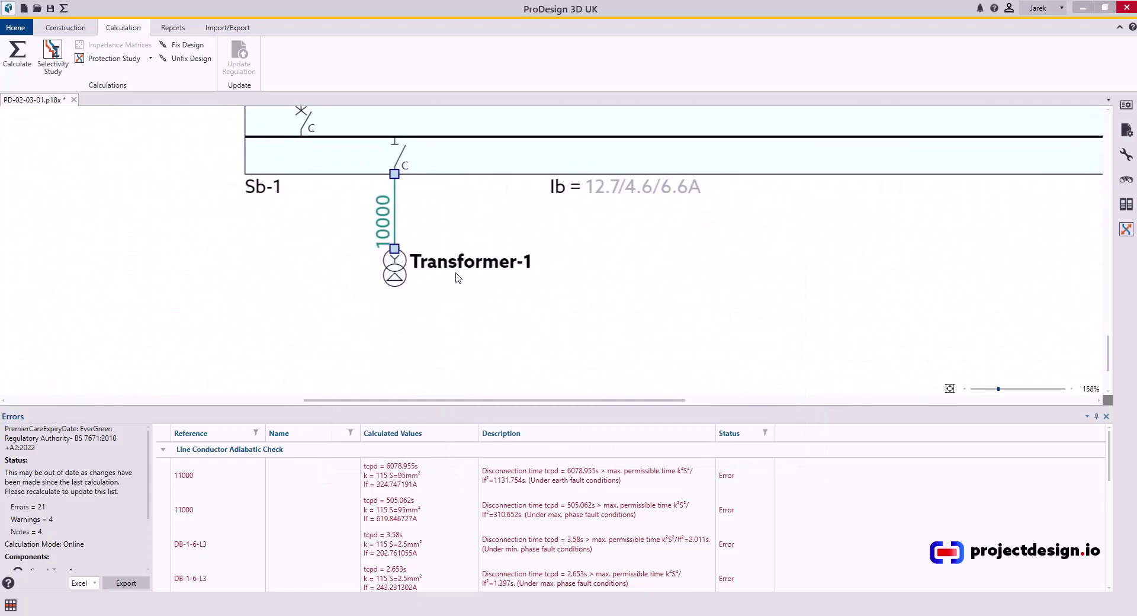
double_click(401, 270)
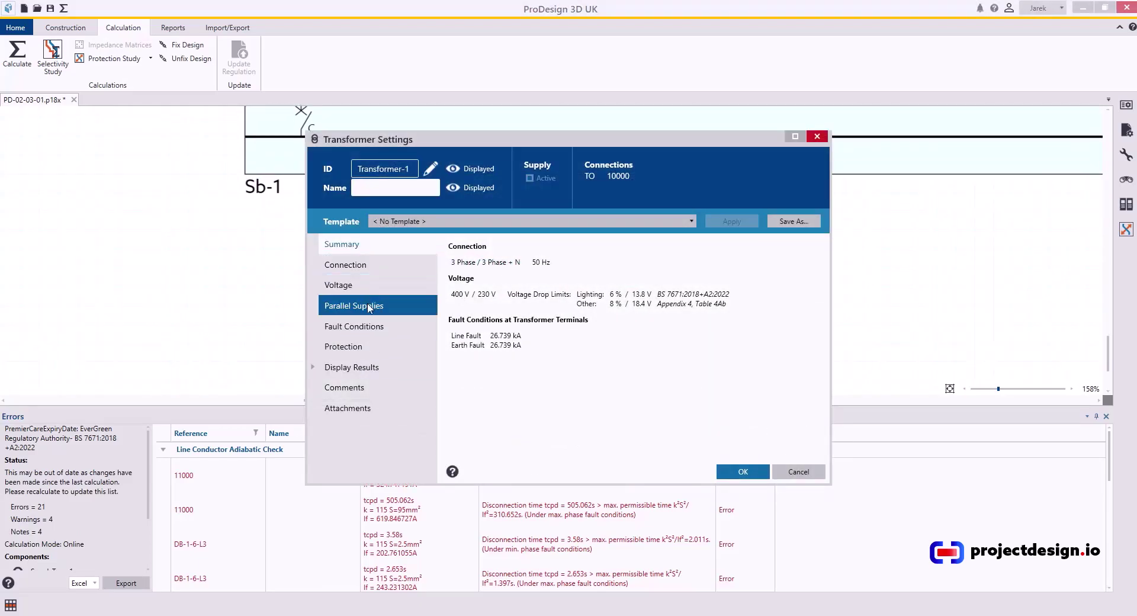
click(365, 327)
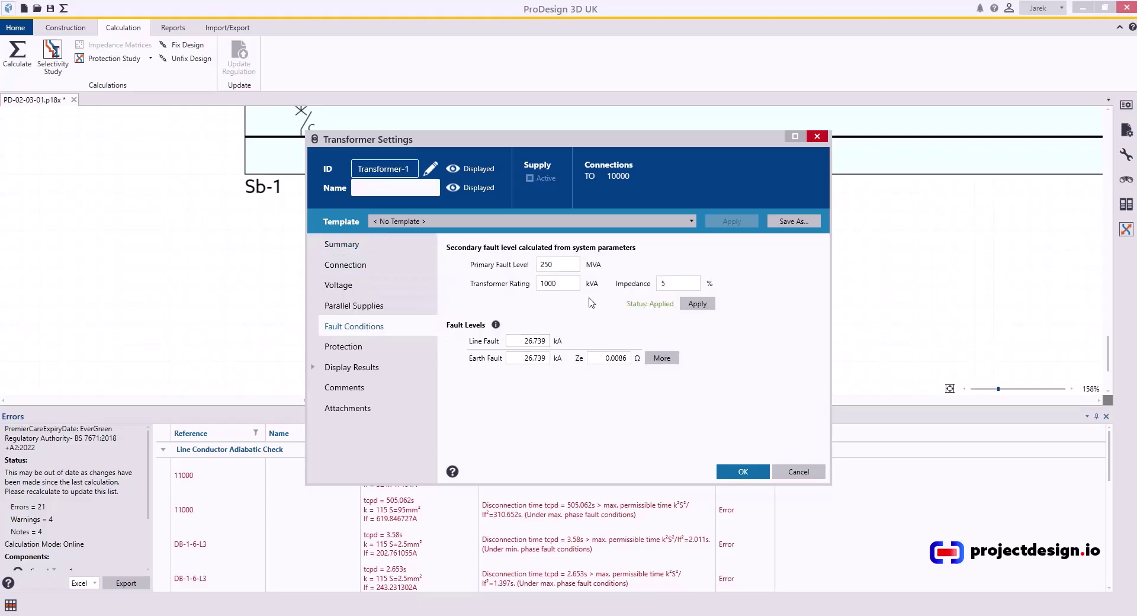
click(565, 284)
click(364, 351)
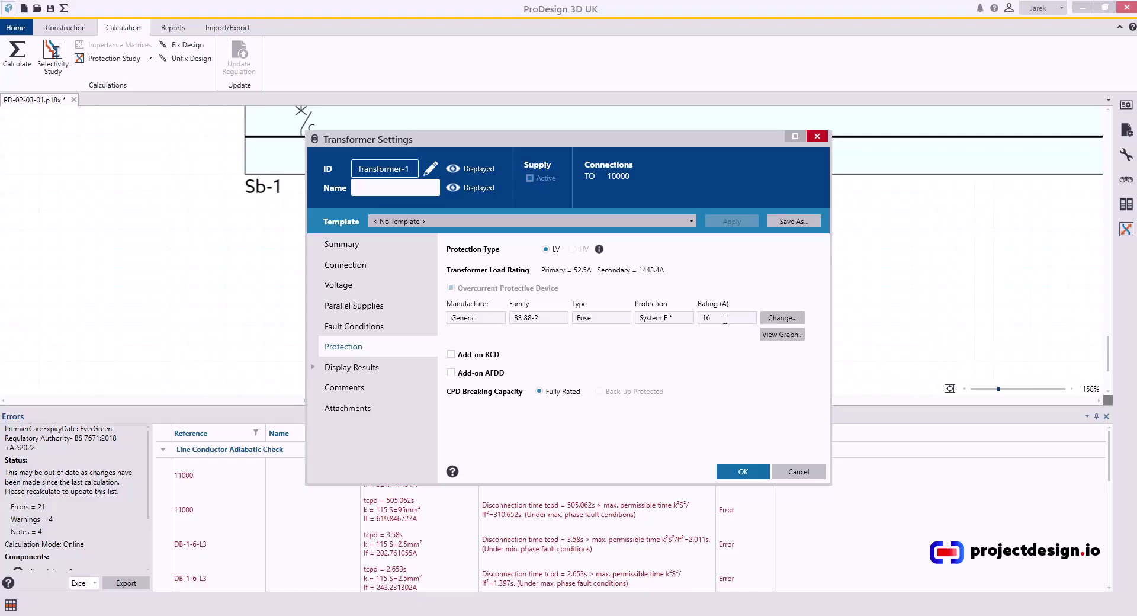
click(792, 320)
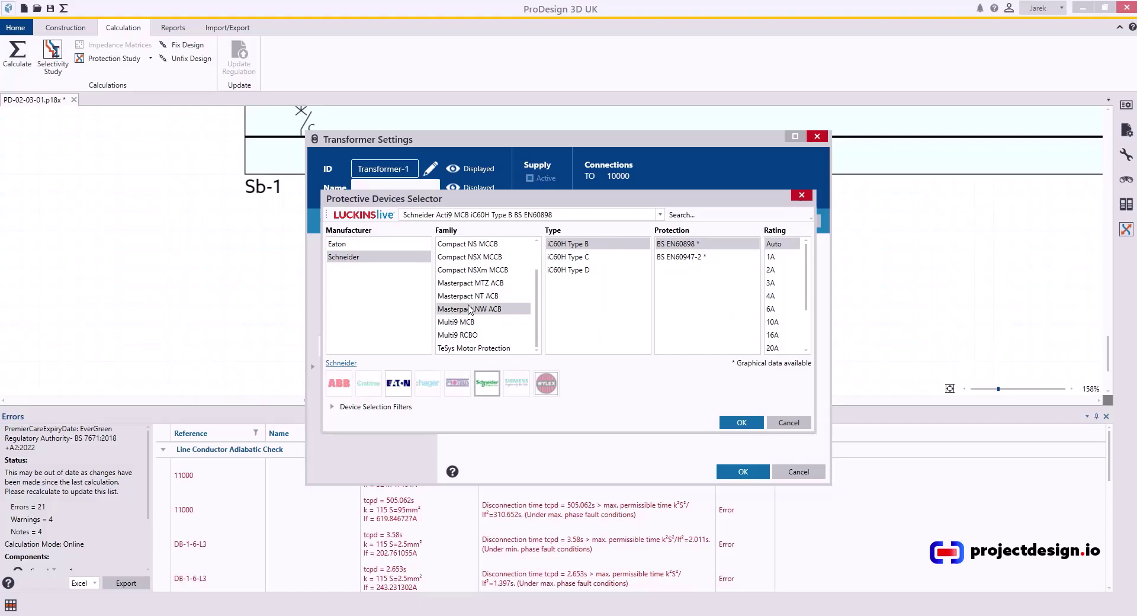
Select a Schneider Masterpact NW ACB, type NW16 H1, rated 1600A, as Transformer-1's protection
click(469, 309)
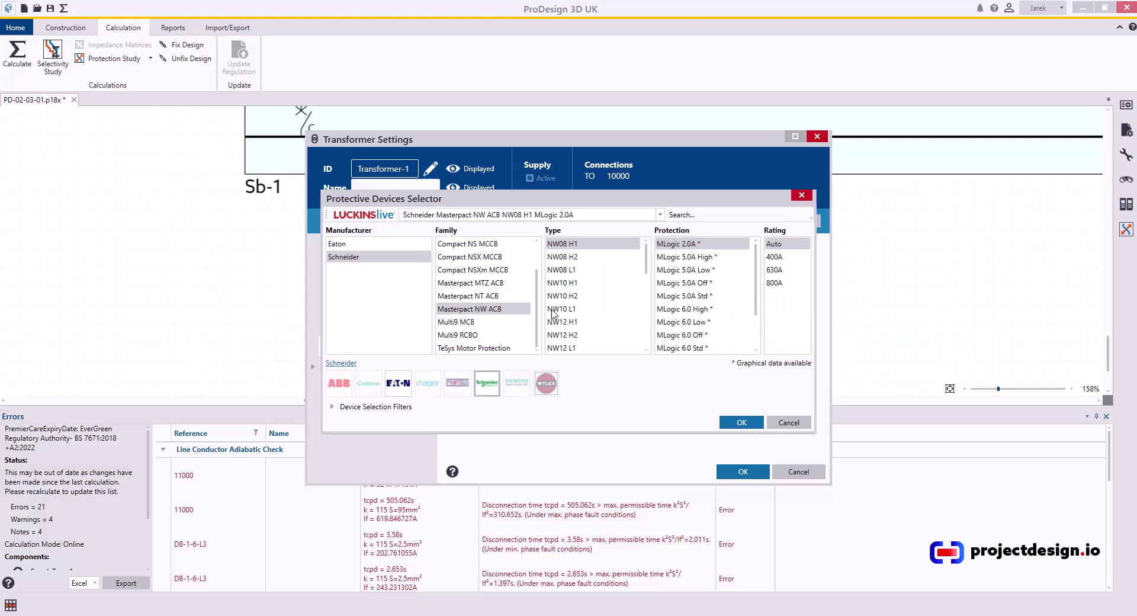
scroll(568, 313, down, 3)
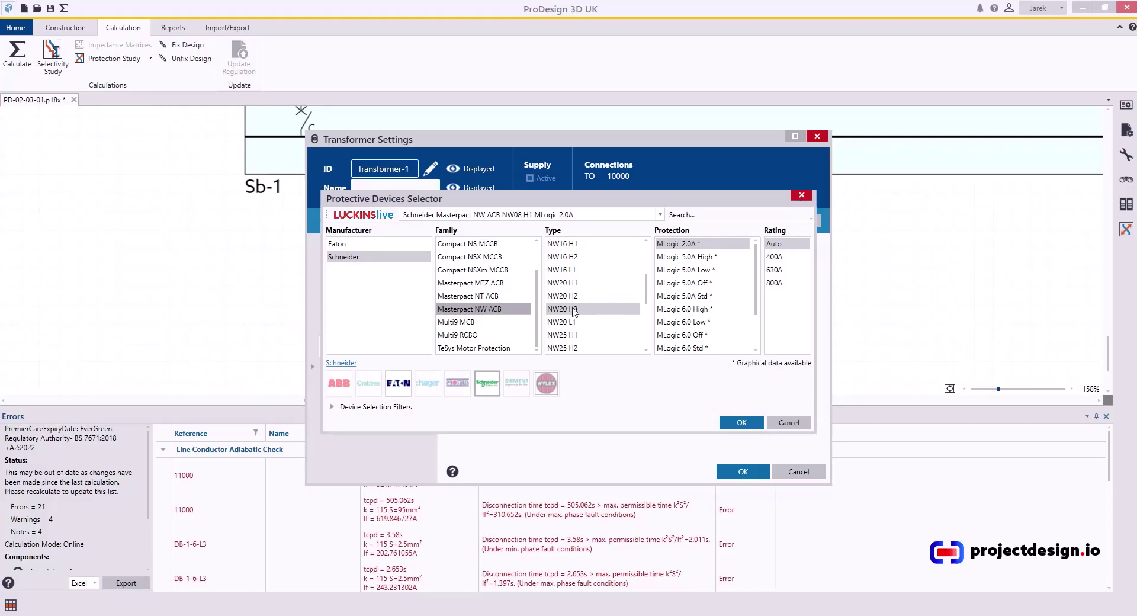
click(562, 247)
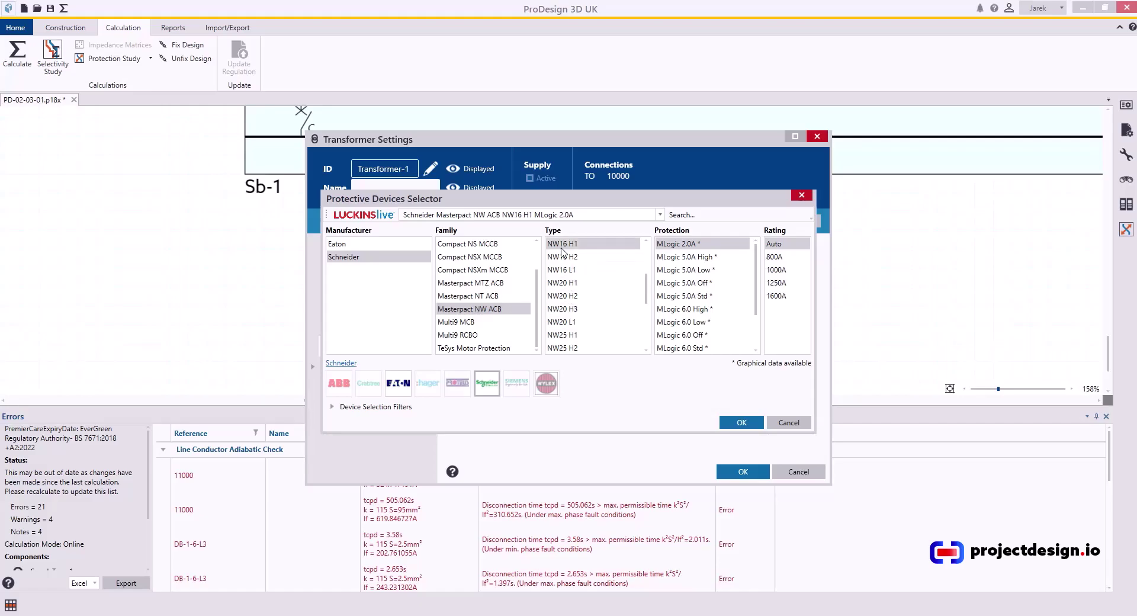
click(786, 295)
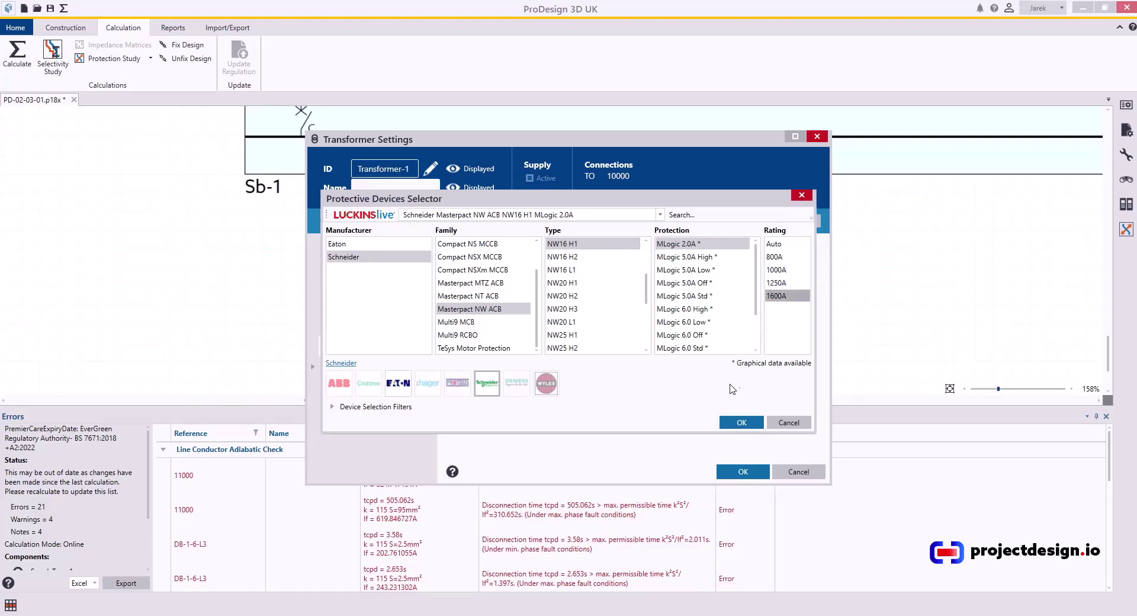
click(741, 422)
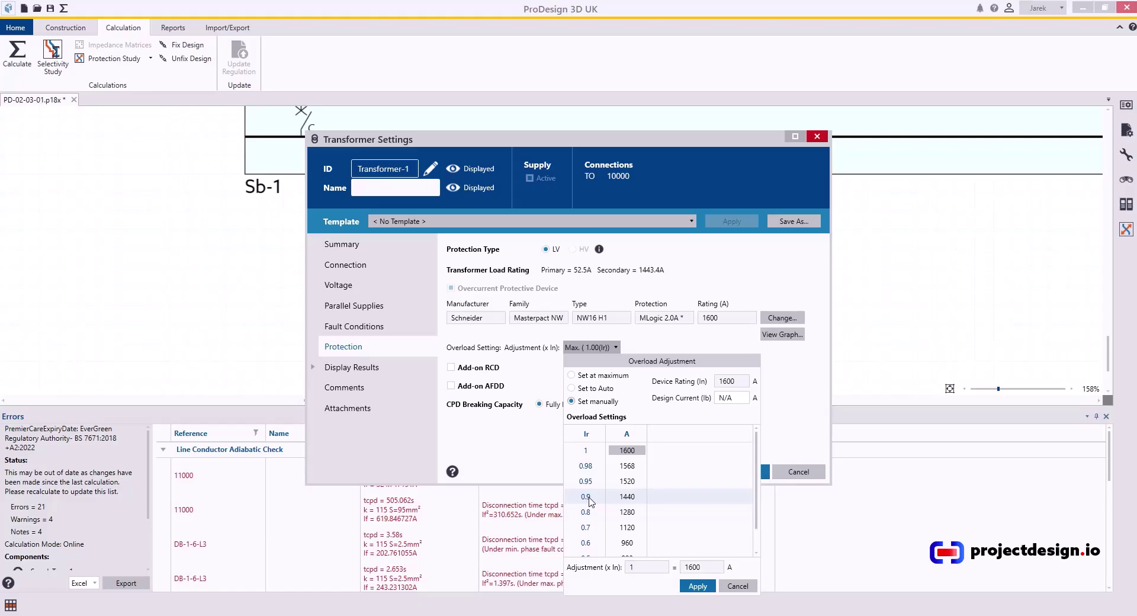
Set the breaker overload adjustment to 0.8 Ir (1280 A) and save Transformer-1's settings
click(591, 502)
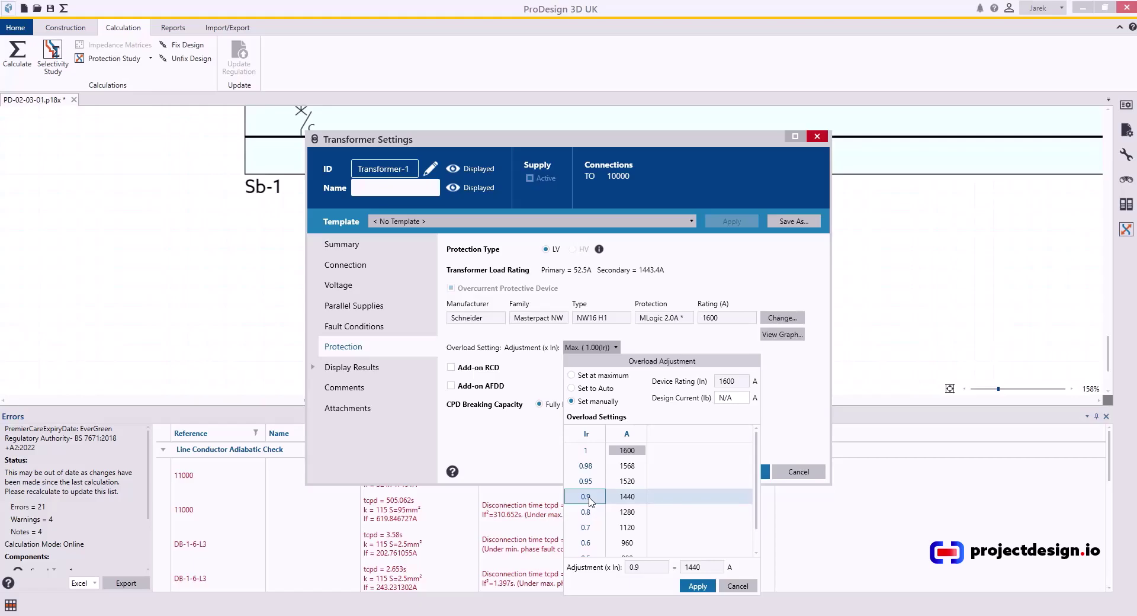
click(592, 509)
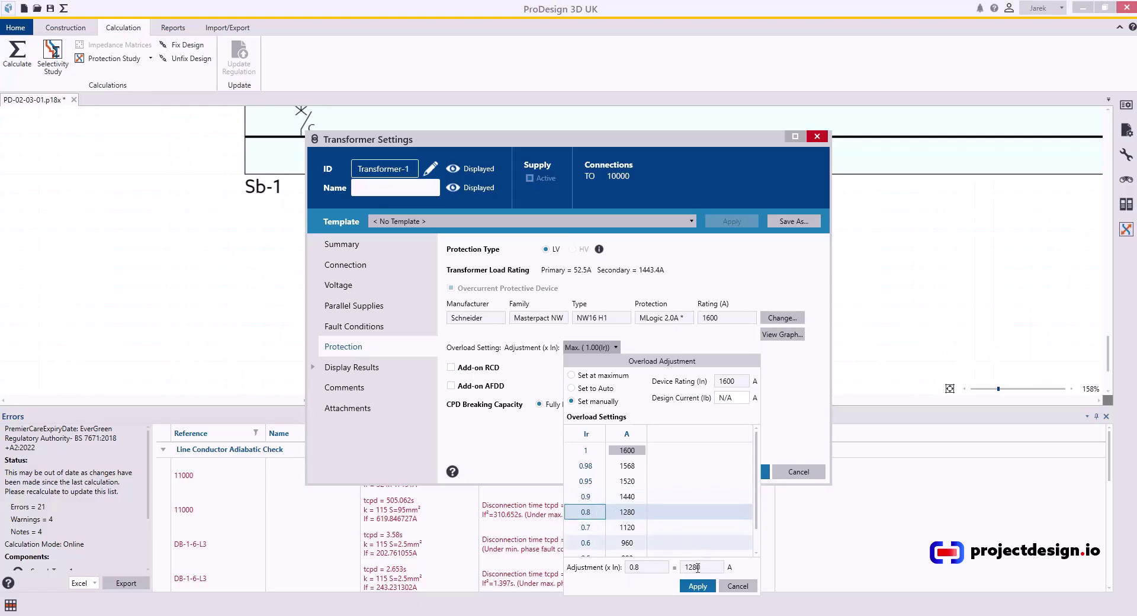
click(694, 585)
click(743, 471)
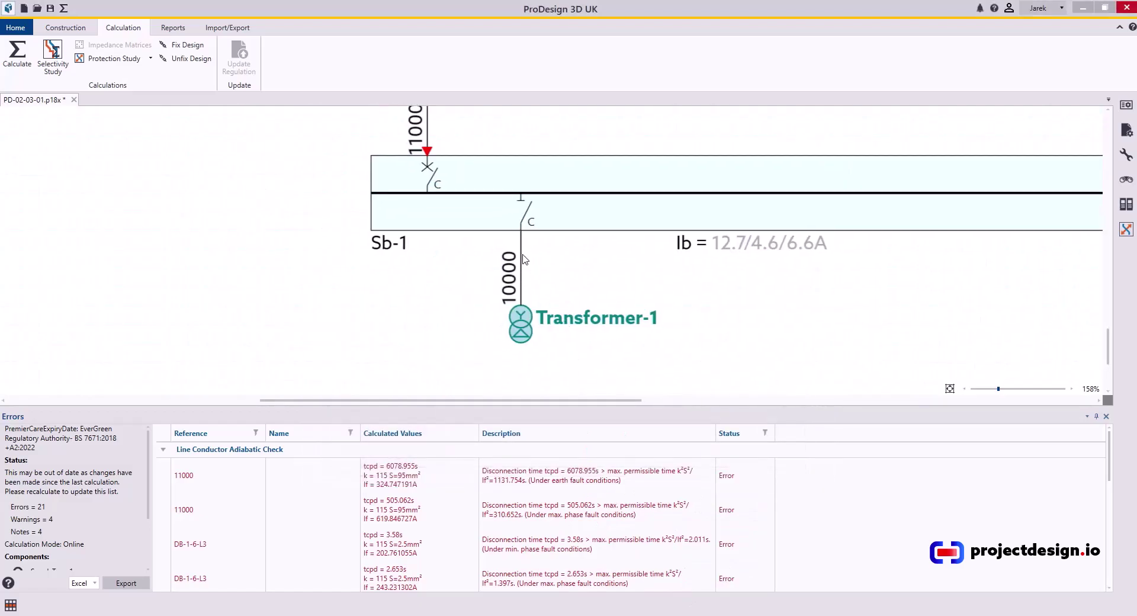
Open cable 10000's settings and check its protection page
click(523, 259)
double_click(522, 259)
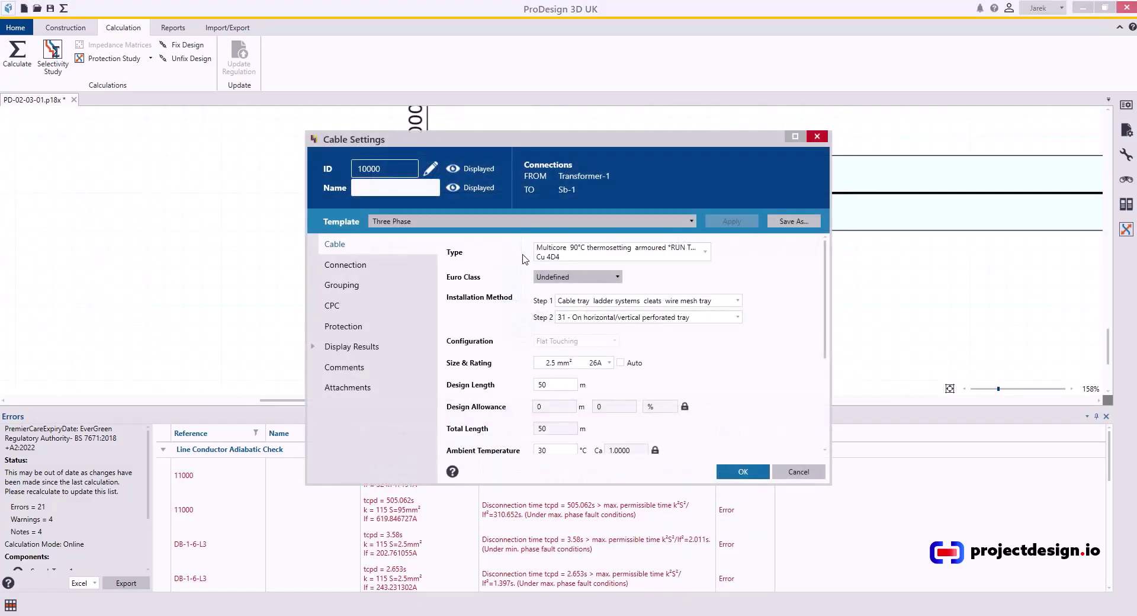
click(342, 329)
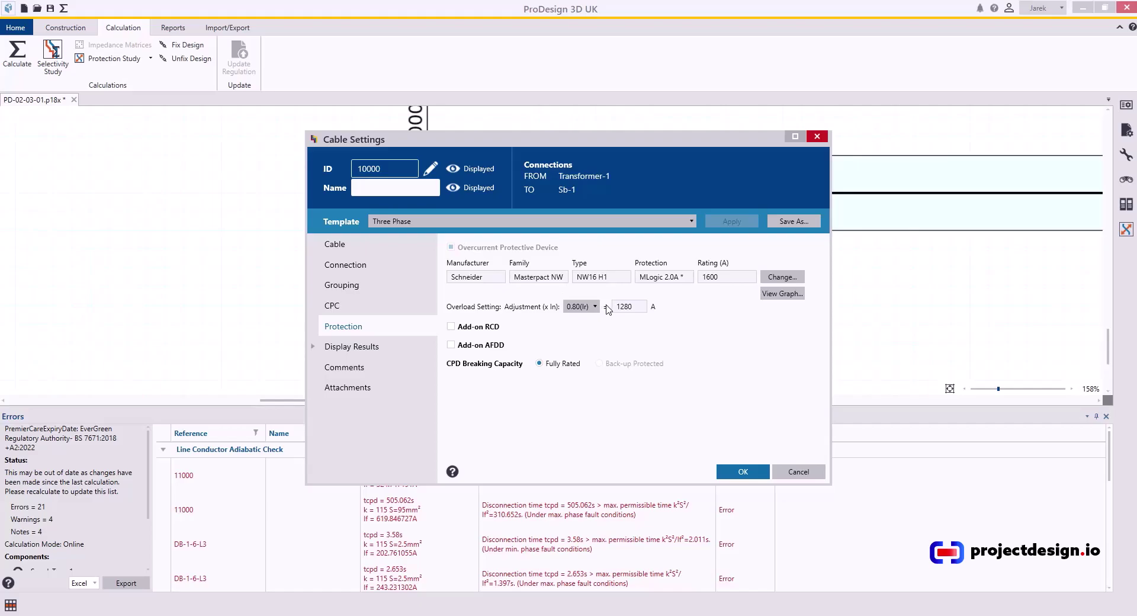
click(337, 244)
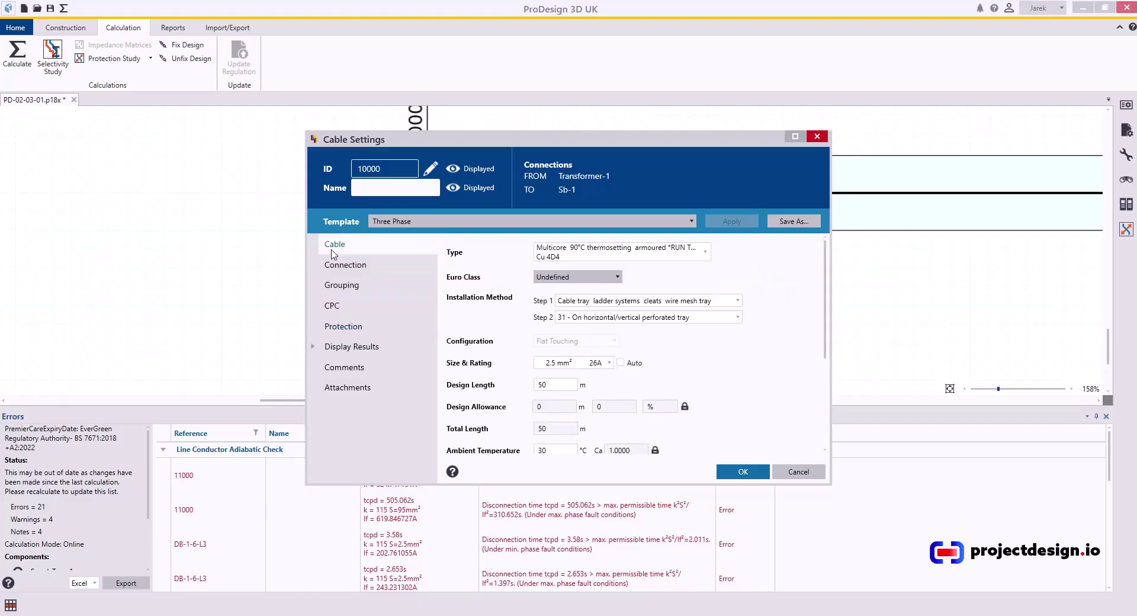
Change the cable type to single-core 70°C thermoplastic non-mag armoured, installed 34 - On a ladder
click(652, 258)
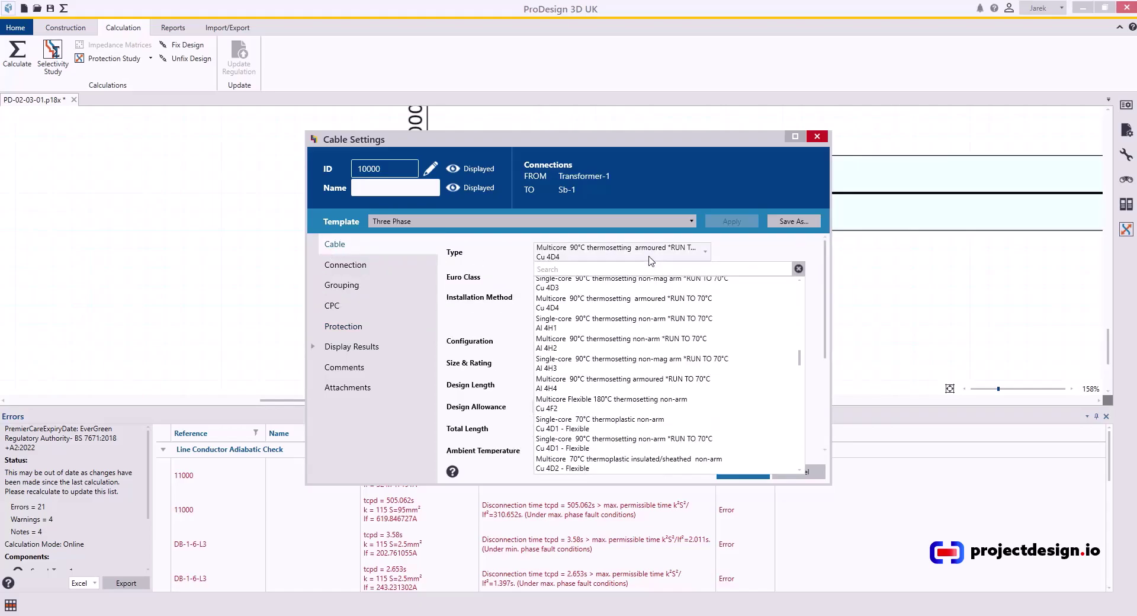
click(627, 268)
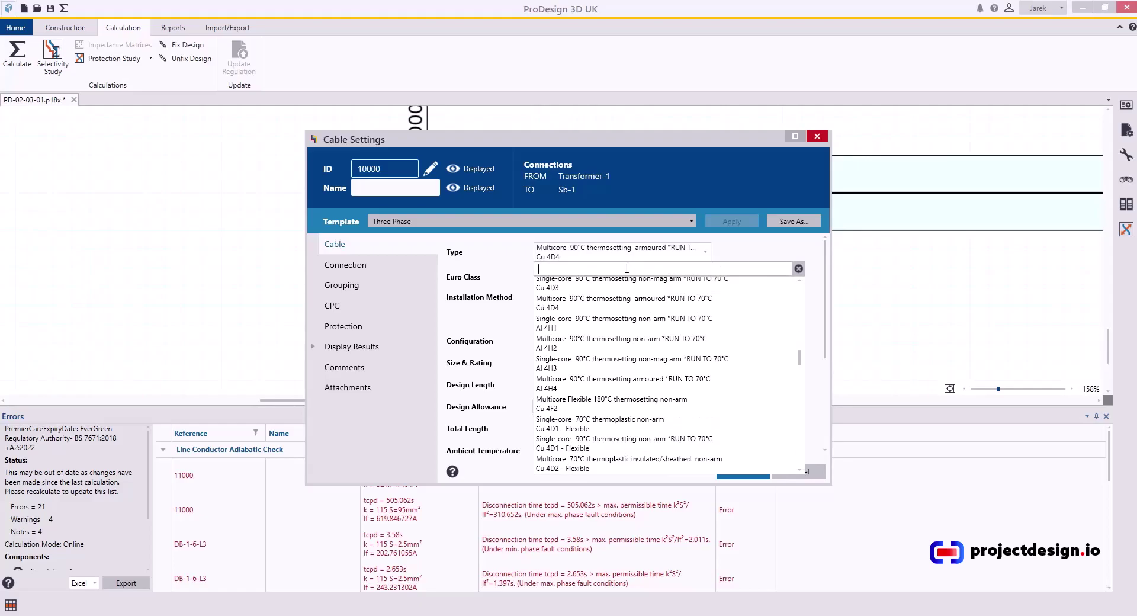
text(non-mag)
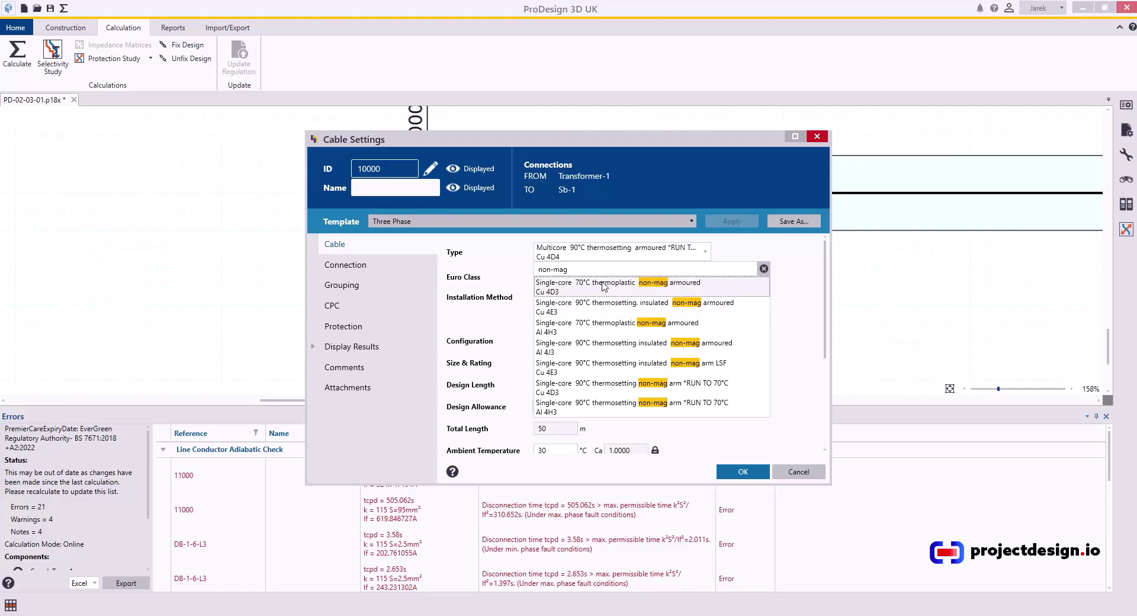
click(604, 287)
click(626, 317)
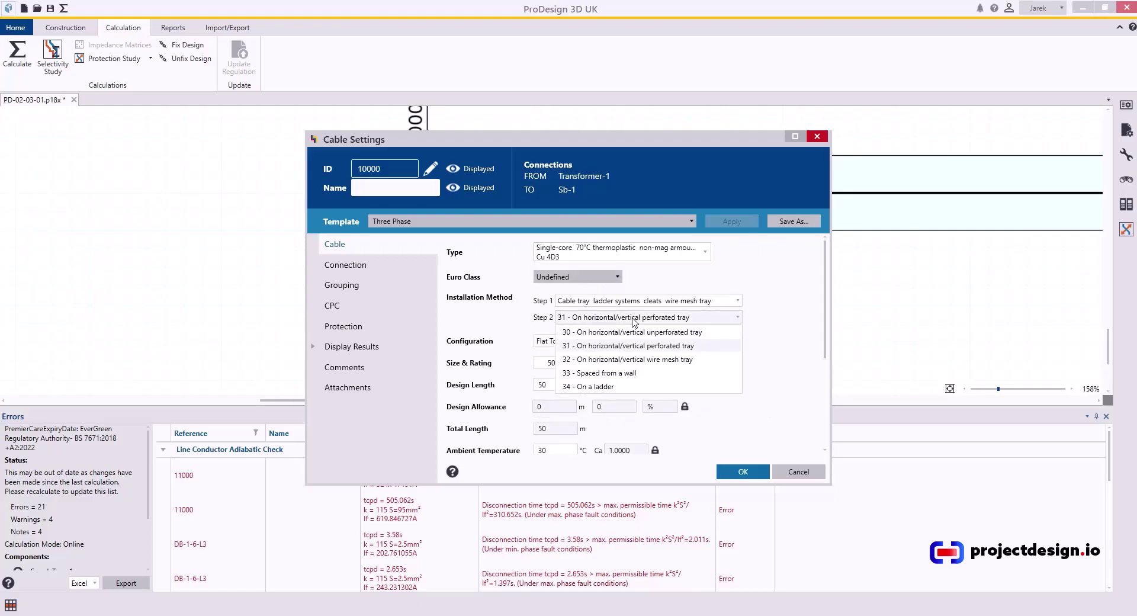
click(601, 386)
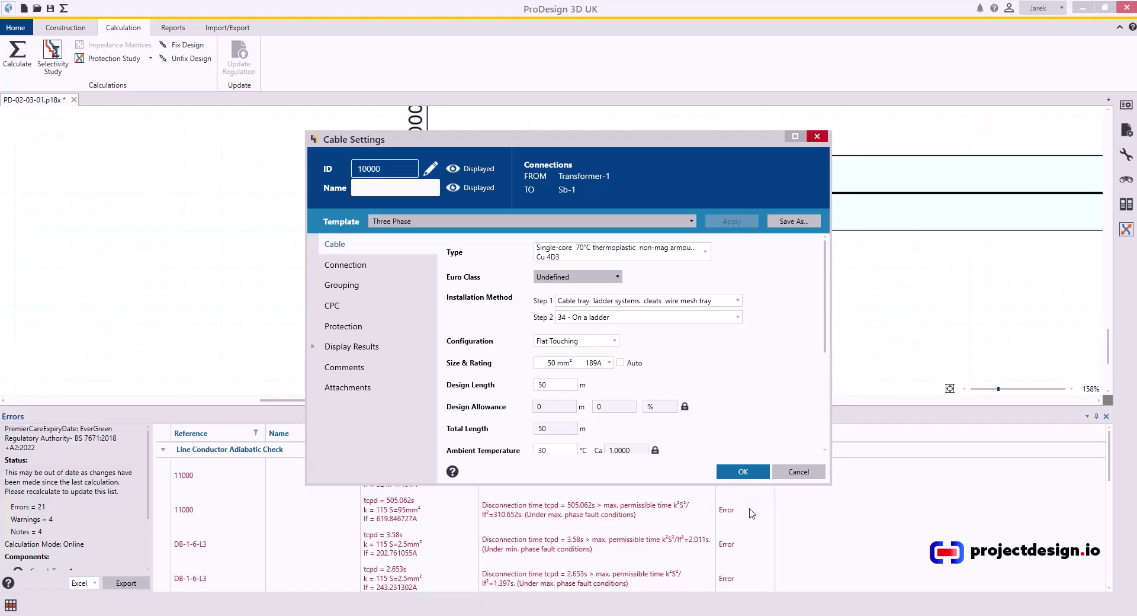
key(alt+Tab)
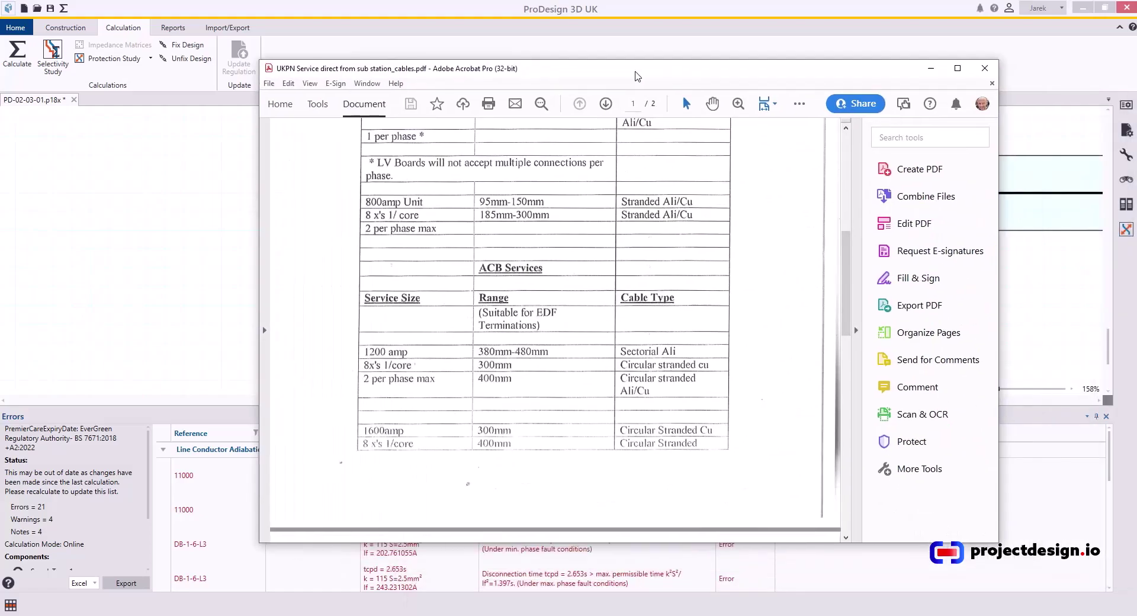
scroll(445, 423, up, 3)
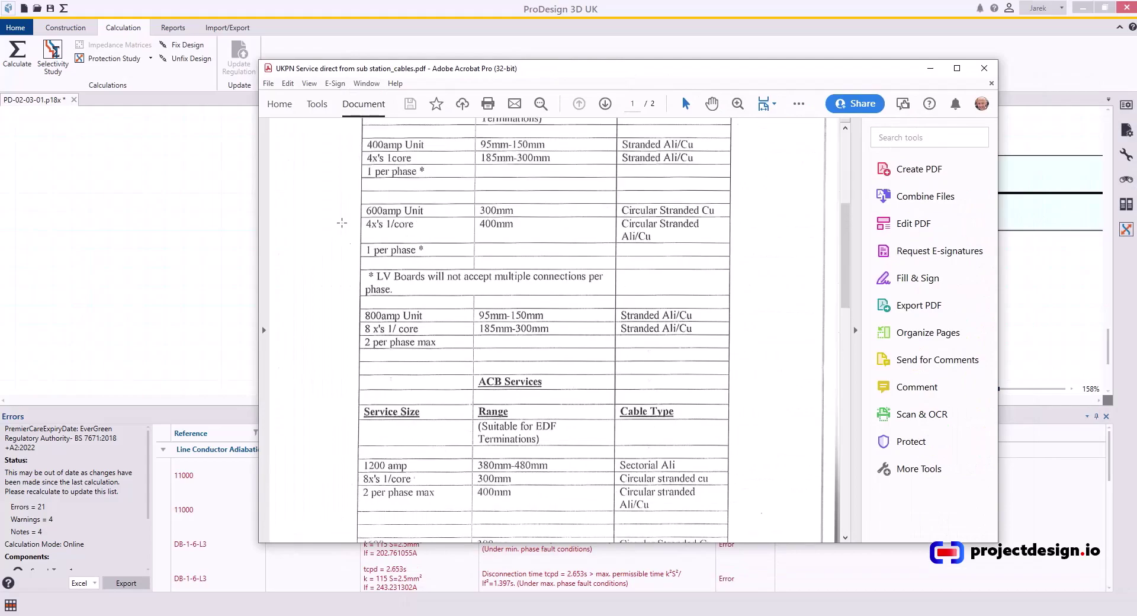
scroll(485, 391, down, 4)
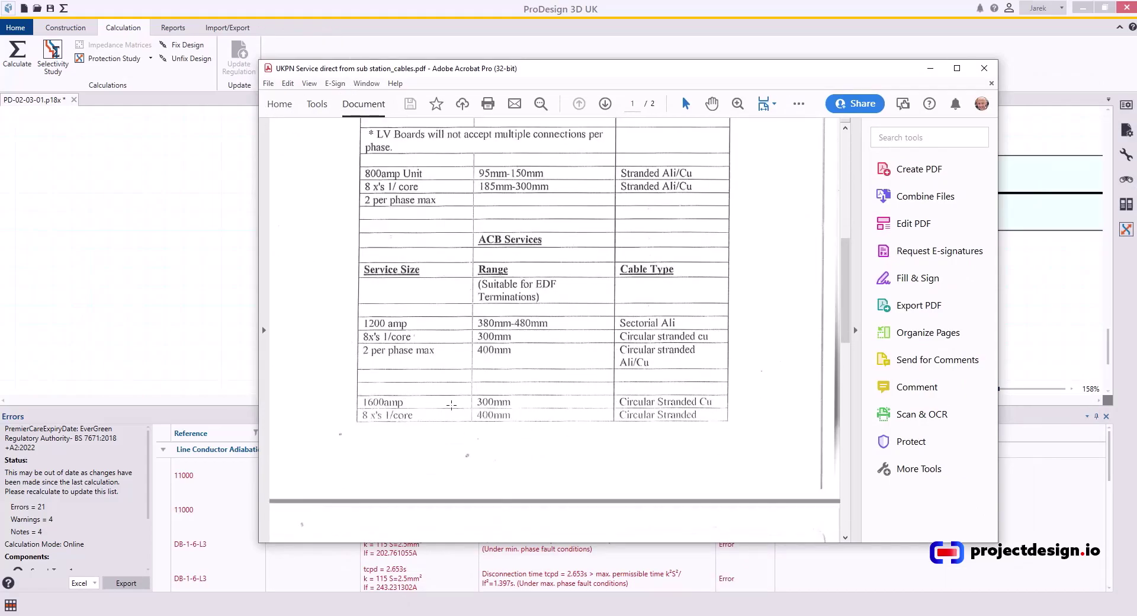
click(372, 402)
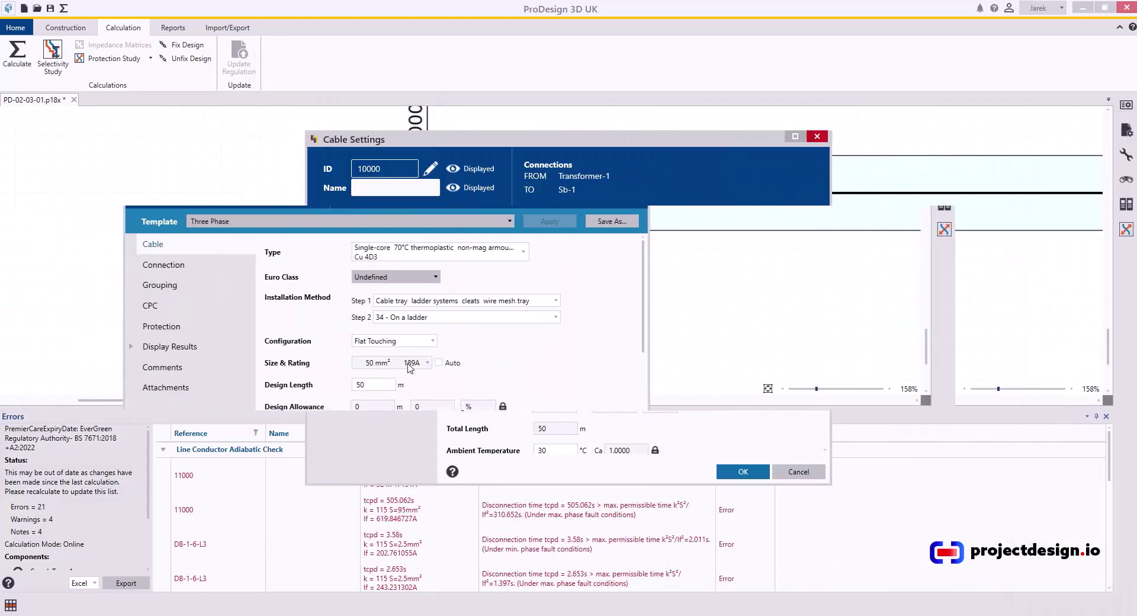
Size cable 10000 at 400 mm² and switch its configuration from Flat Touching to Trefoil (657A)
click(408, 365)
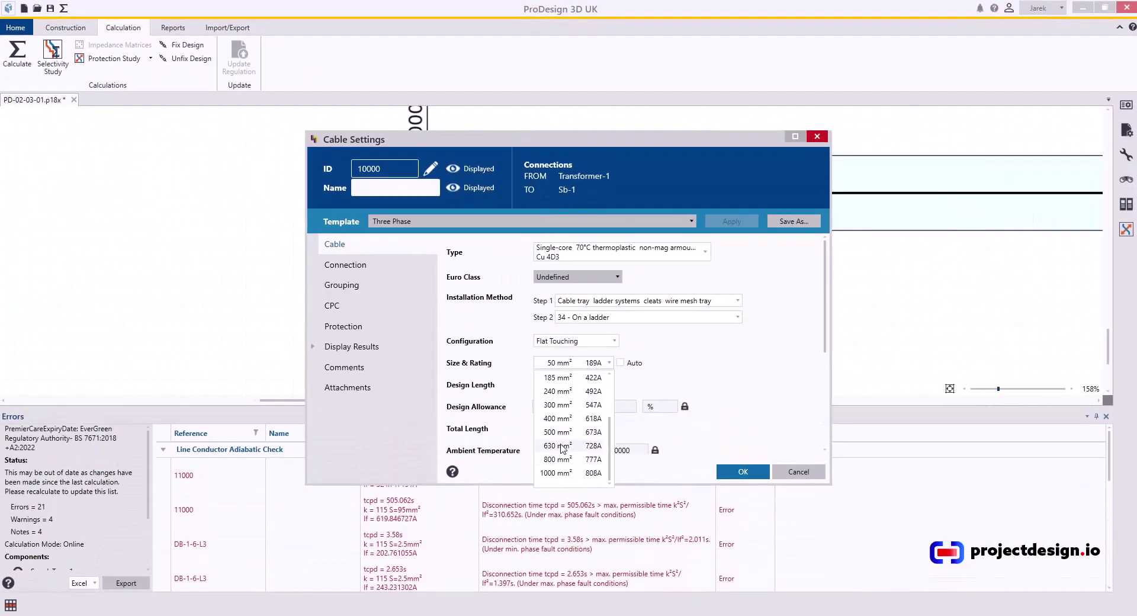
click(556, 418)
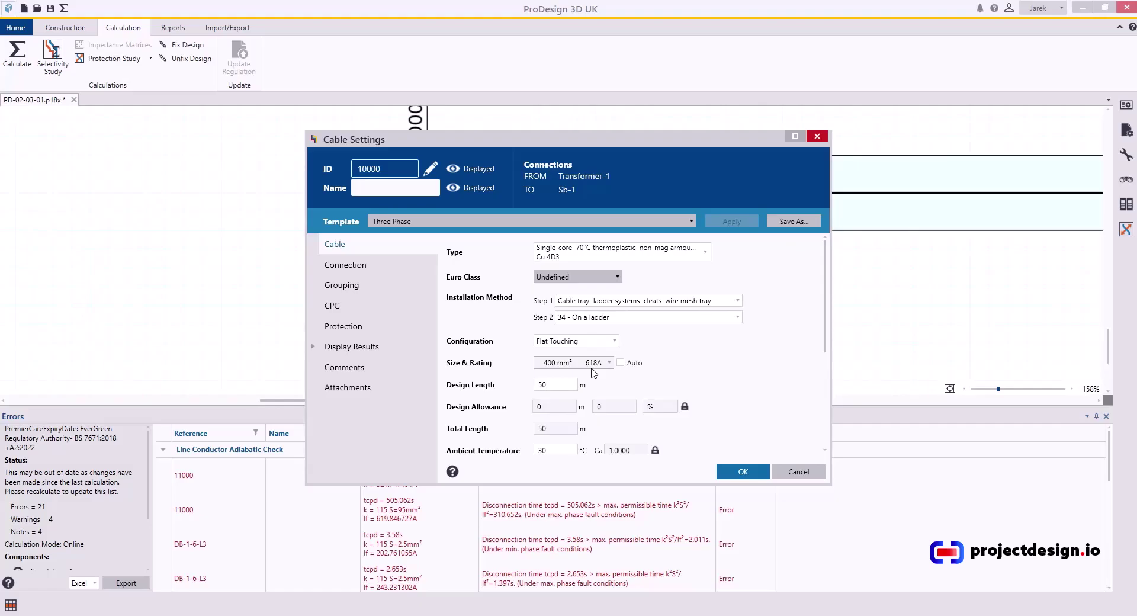
click(577, 342)
click(556, 369)
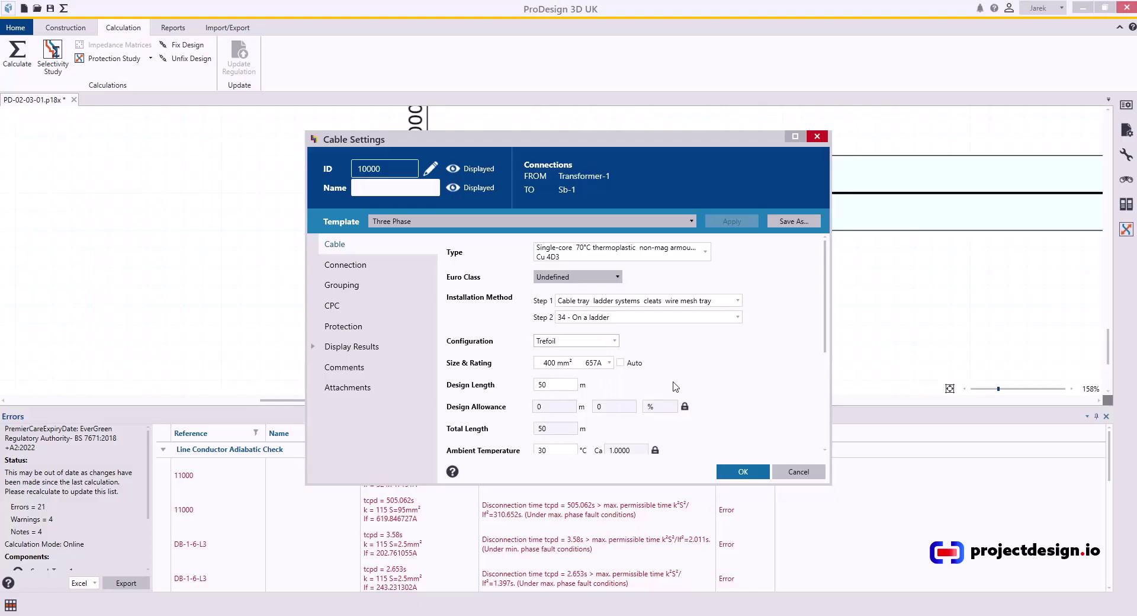
click(597, 369)
scroll(597, 372, down, 1)
scroll(577, 344, up, 1)
Untick total grouped circuits and set 2 cables in parallel per phase, checking Cg 0.97
click(342, 285)
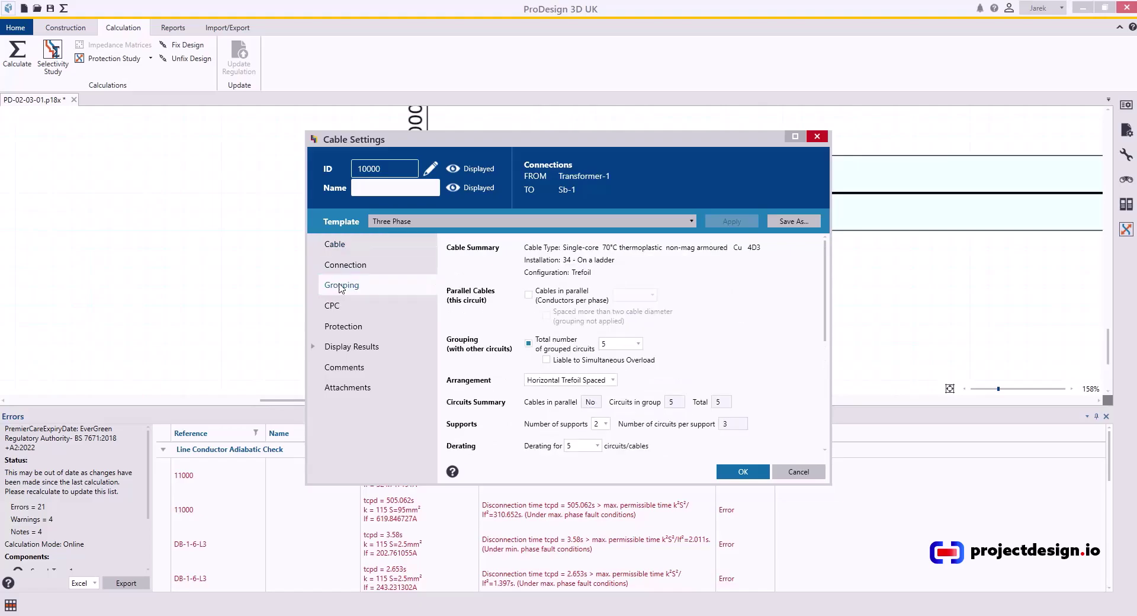
click(527, 344)
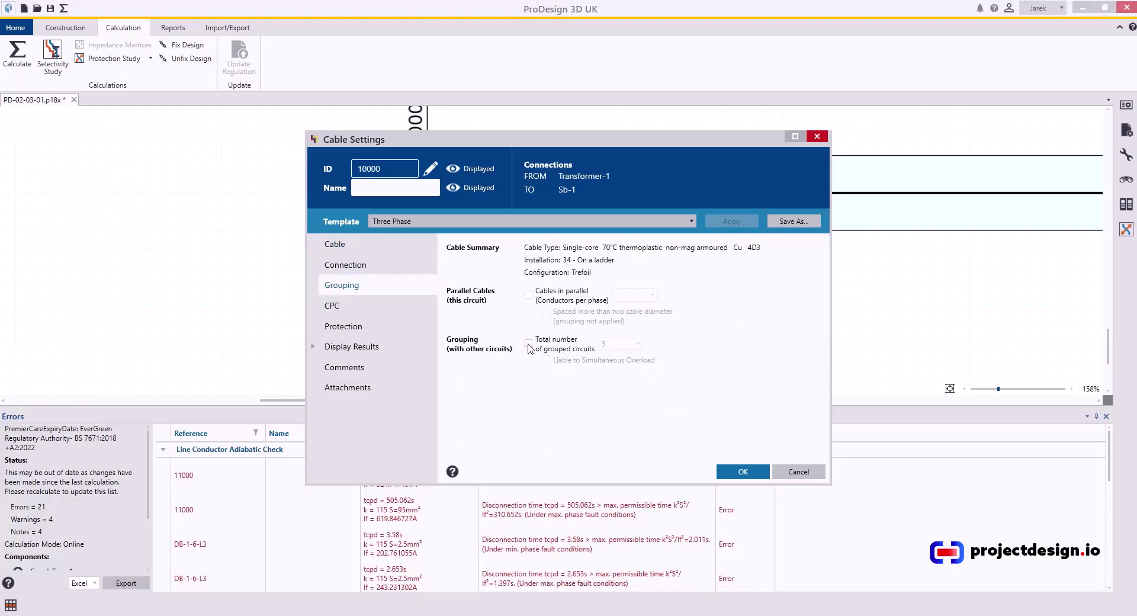
click(528, 294)
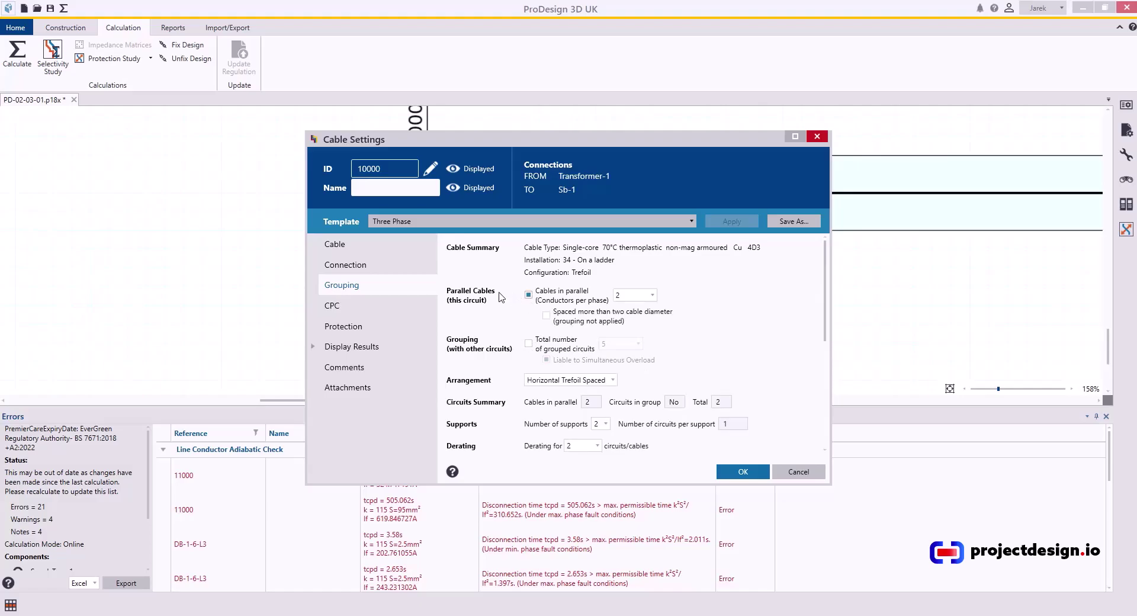
click(640, 299)
scroll(538, 351, down, 3)
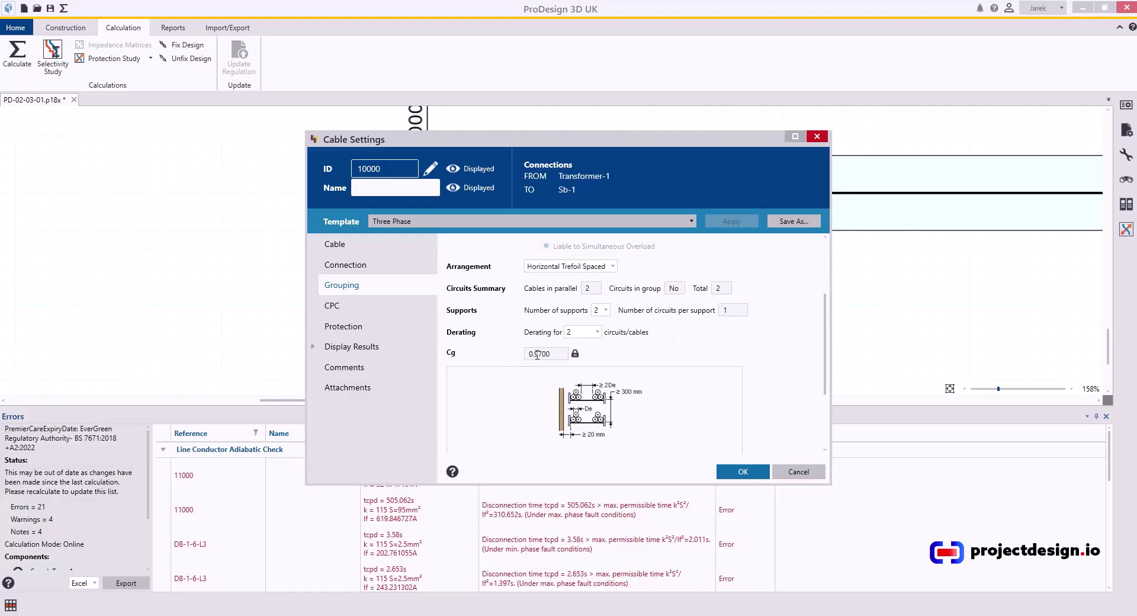
click(334, 244)
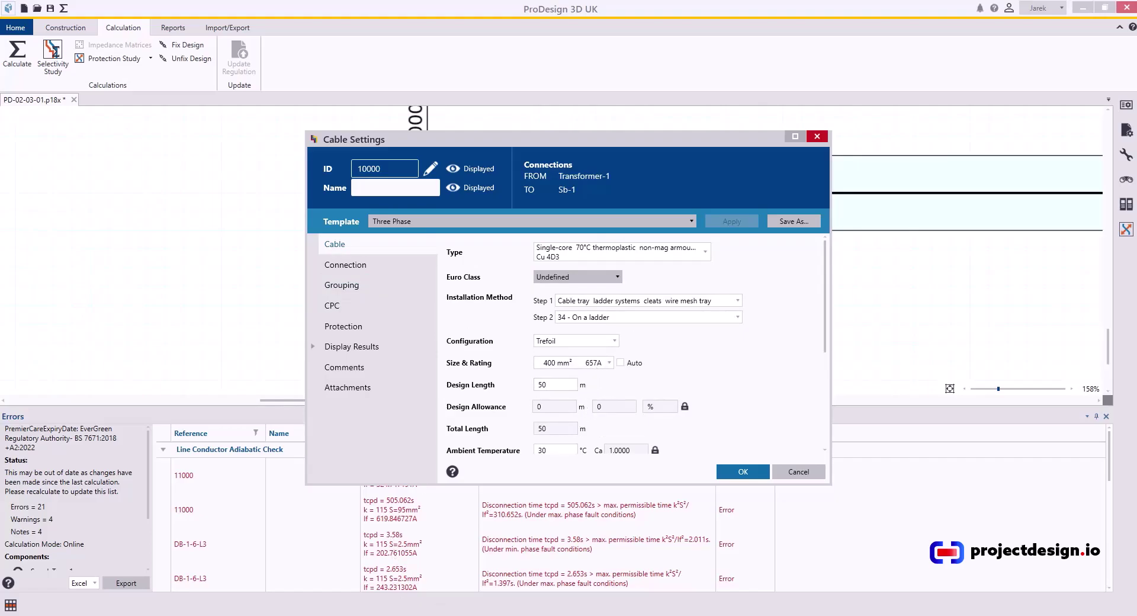
In Calculator compute 657 × 2 = 1,314, then look up the grouping factor Cg
key(XF86Calculator)
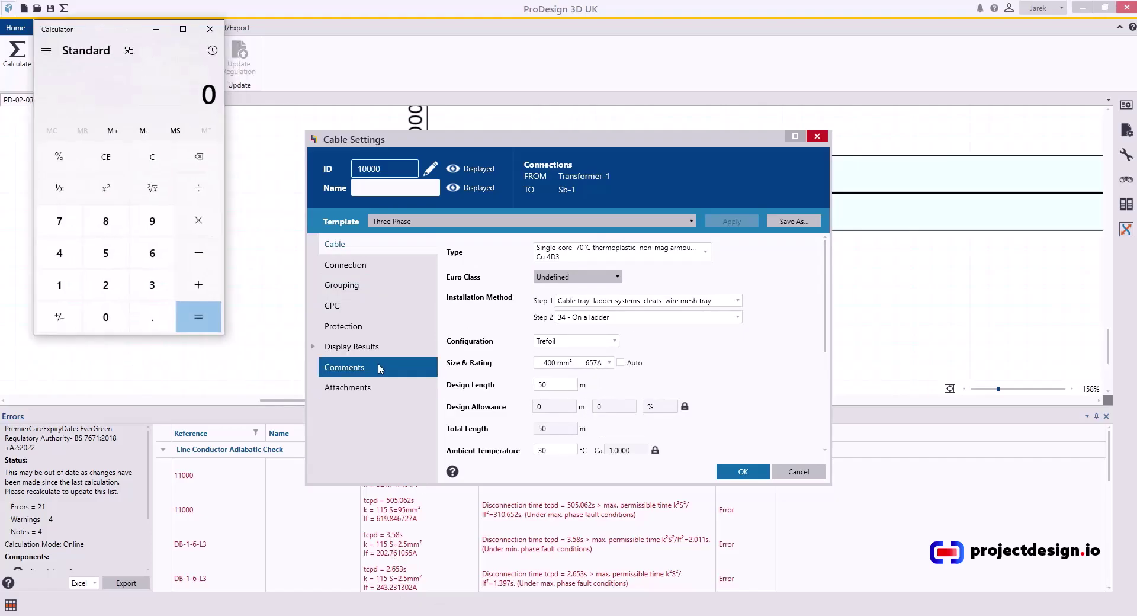
click(152, 253)
click(96, 243)
click(59, 221)
click(198, 220)
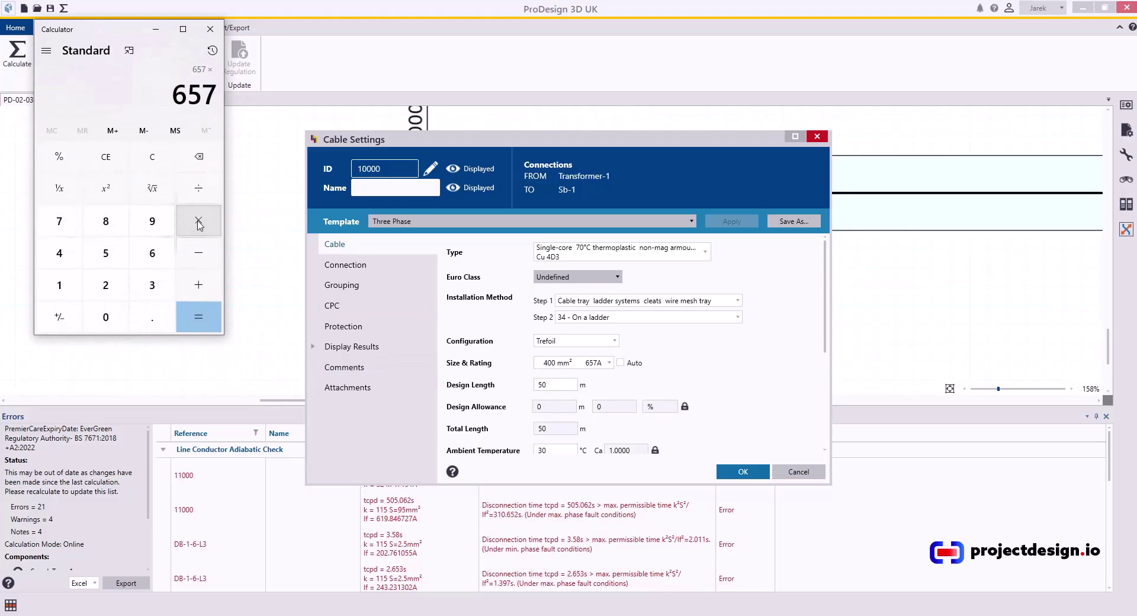
click(115, 291)
click(199, 317)
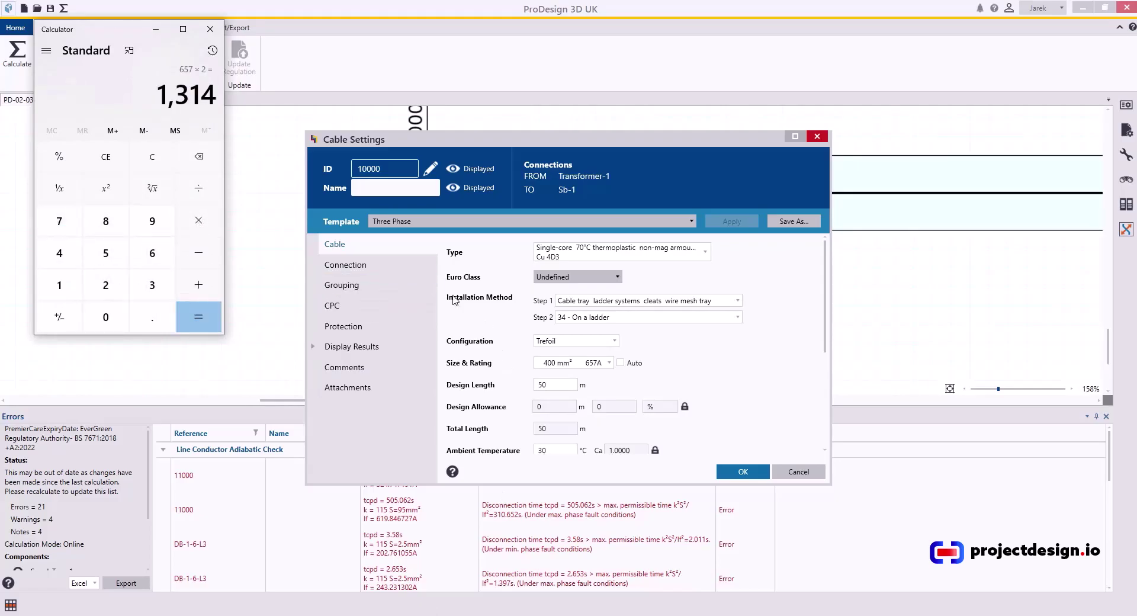
click(355, 287)
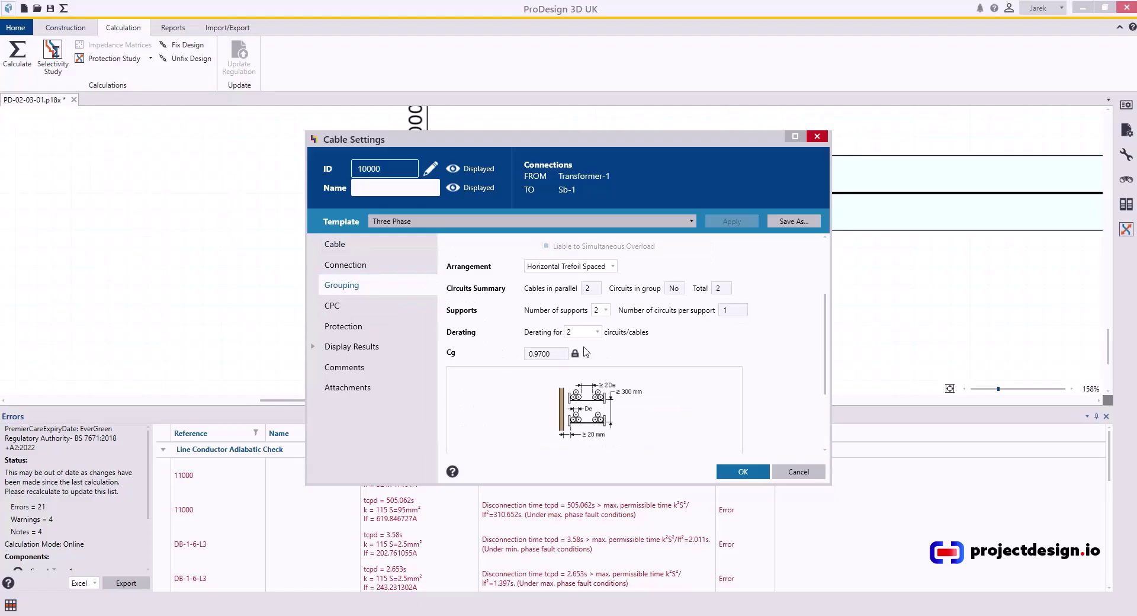
Multiply 1,314 by 0.97 to get 1,274.58 A and minimize Calculator
key(alt+Tab)
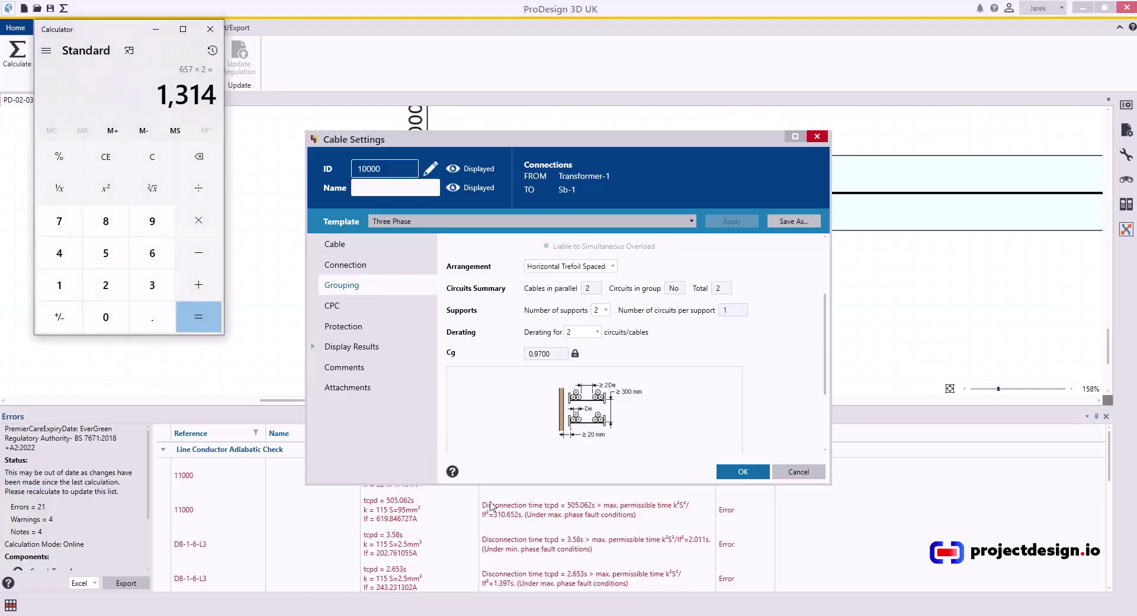
click(198, 220)
click(158, 328)
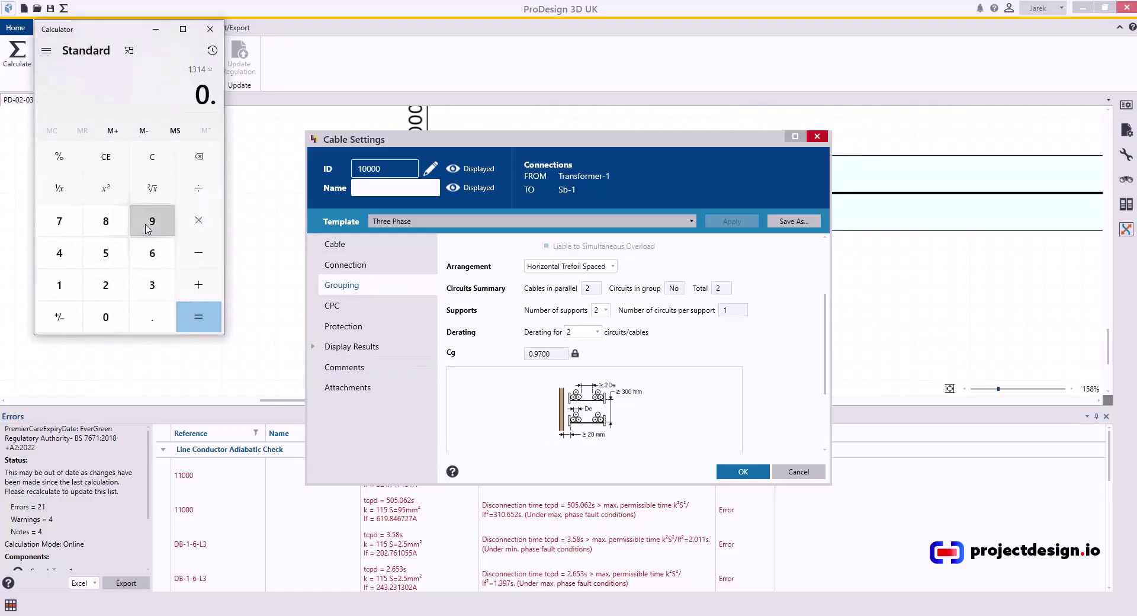
click(153, 221)
click(59, 221)
click(198, 317)
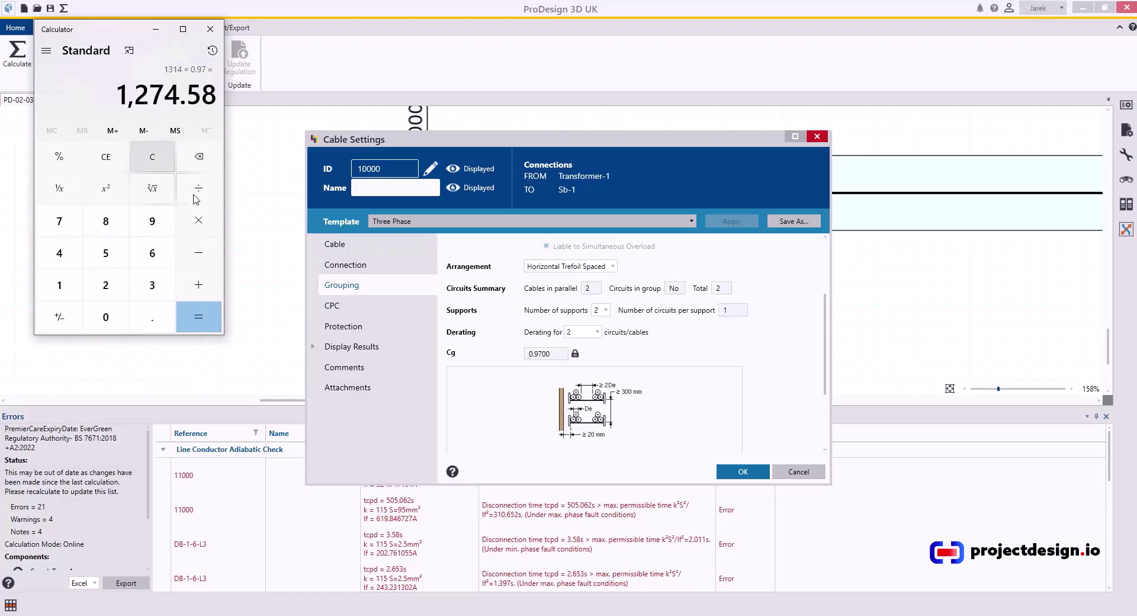
click(156, 28)
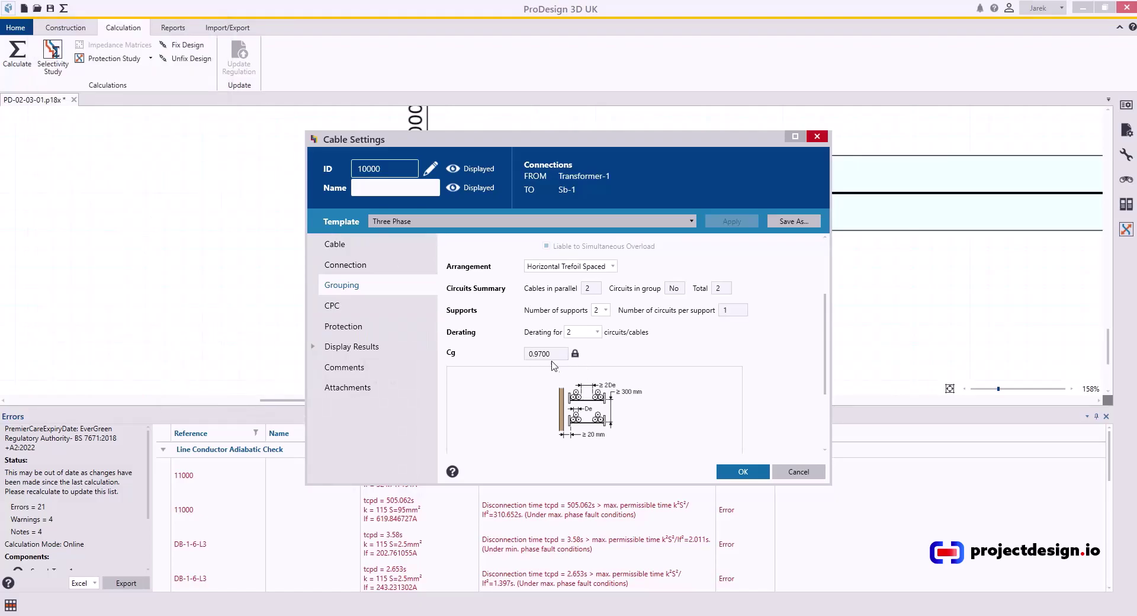
Confirm the cable settings, recalculate the network, and reopen cable 10000's settings
click(743, 471)
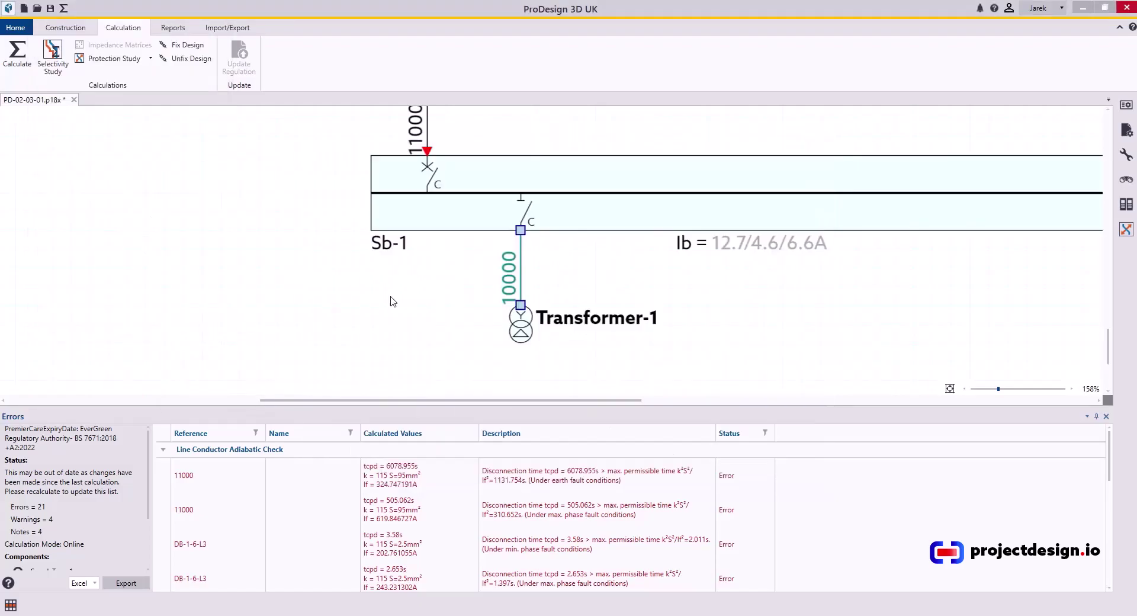
click(11, 71)
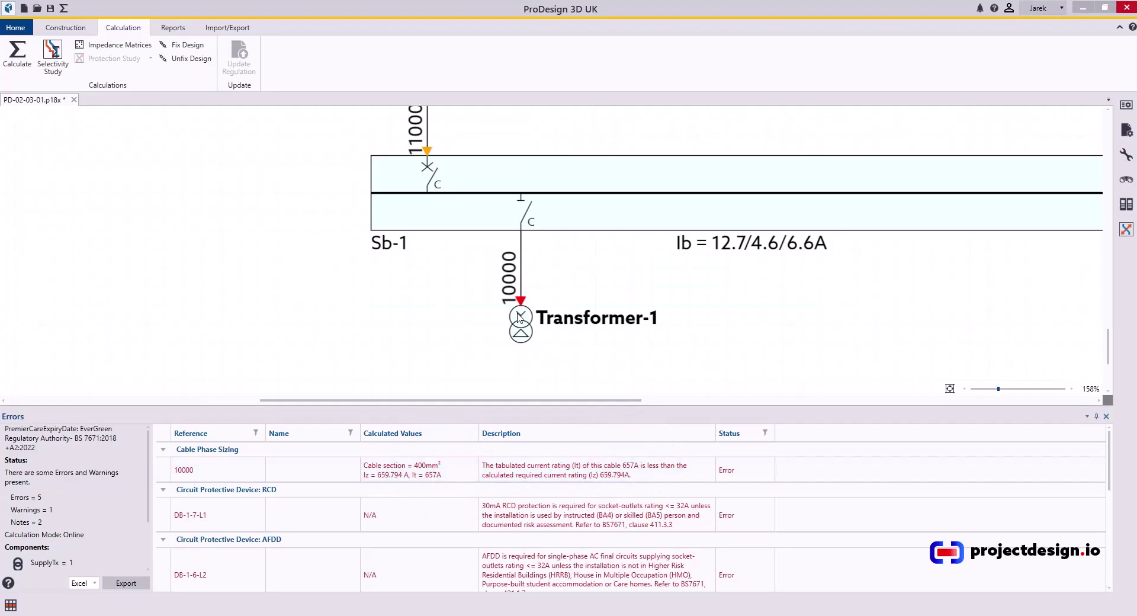
double_click(517, 274)
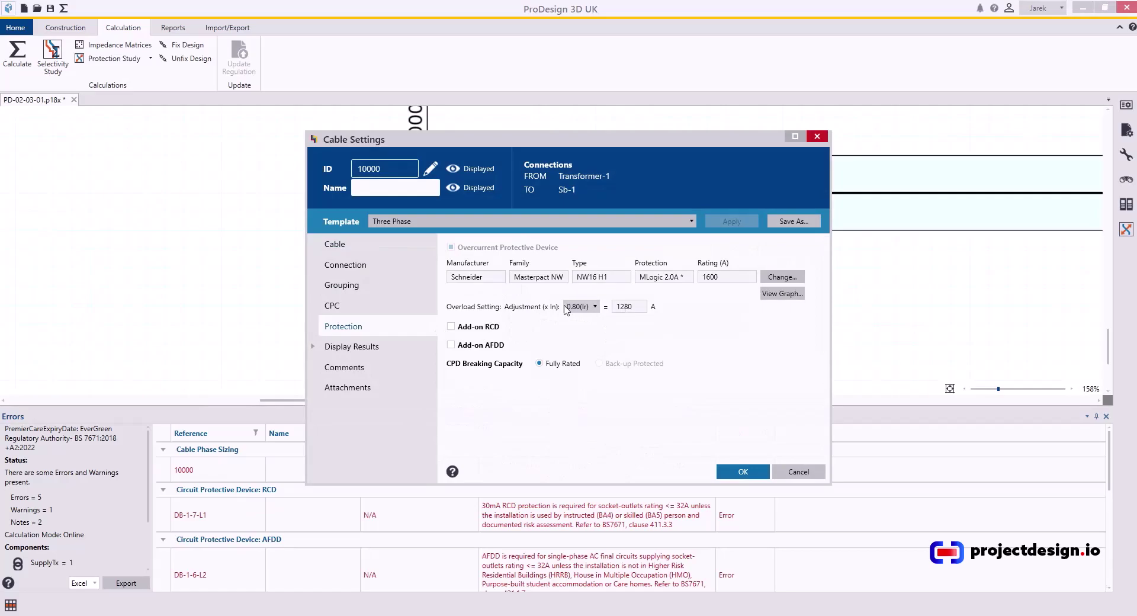
Set the cable's breaker overload to 0.7 Ir (1120 A), confirm, and recalculate, leaving 4 errors
click(580, 306)
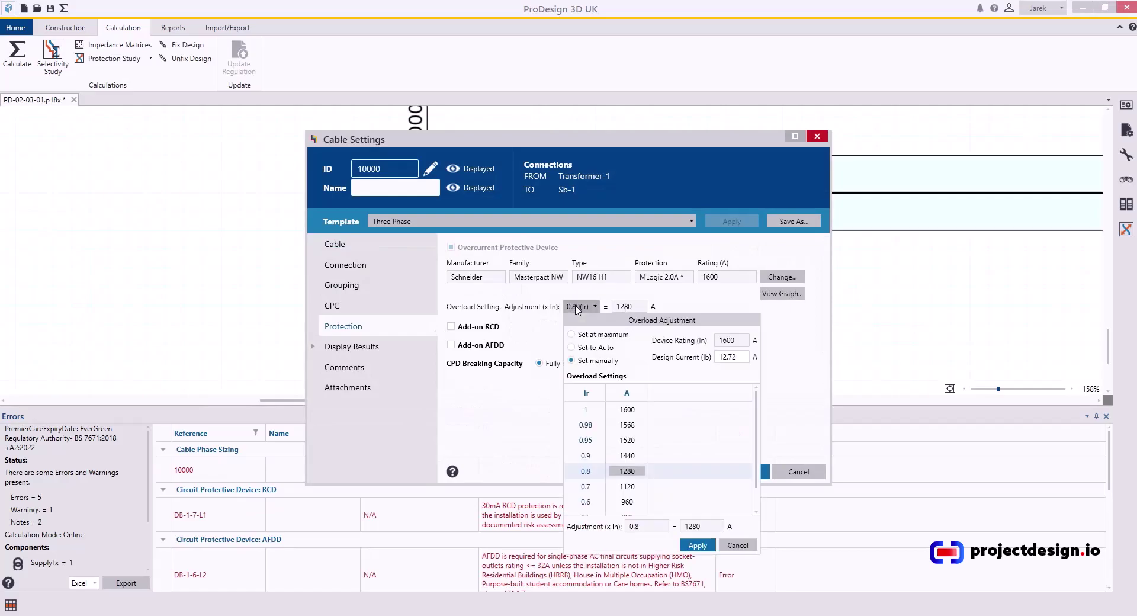
click(591, 487)
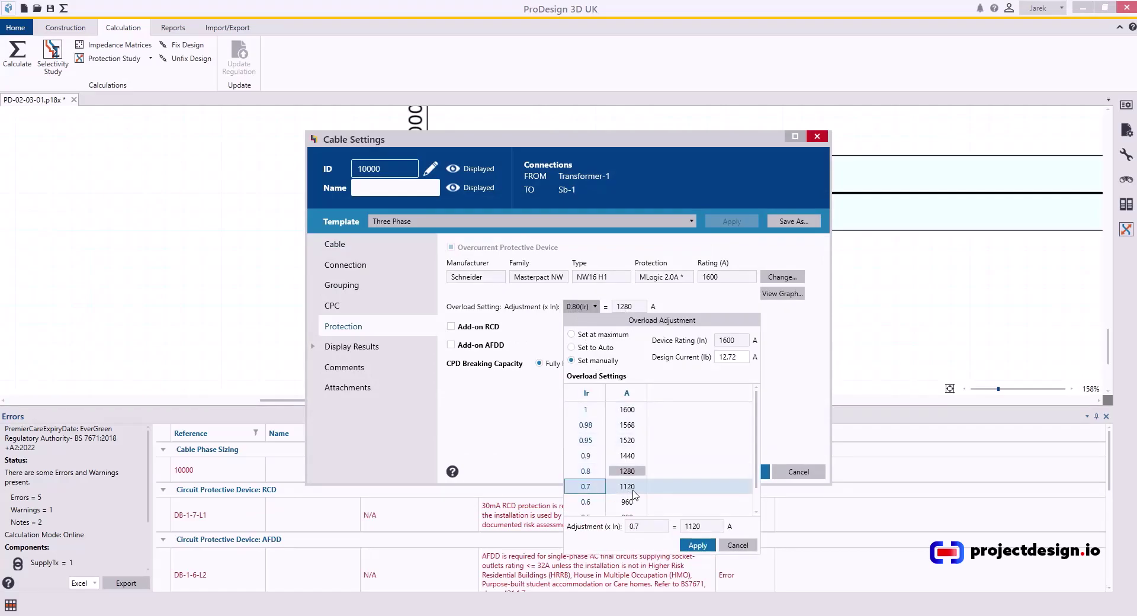
click(699, 546)
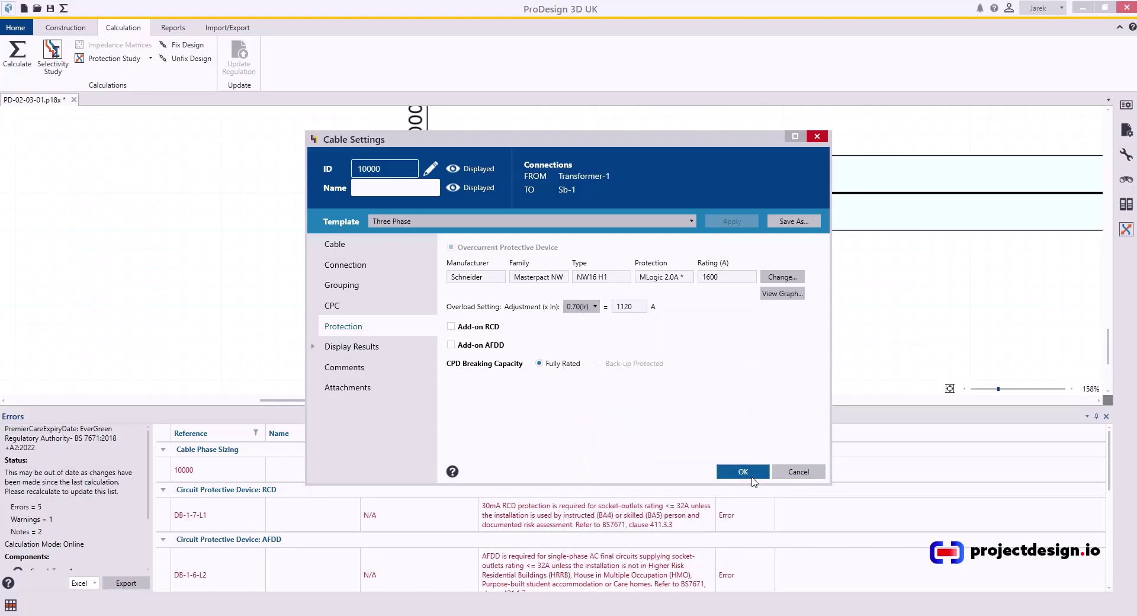
click(751, 476)
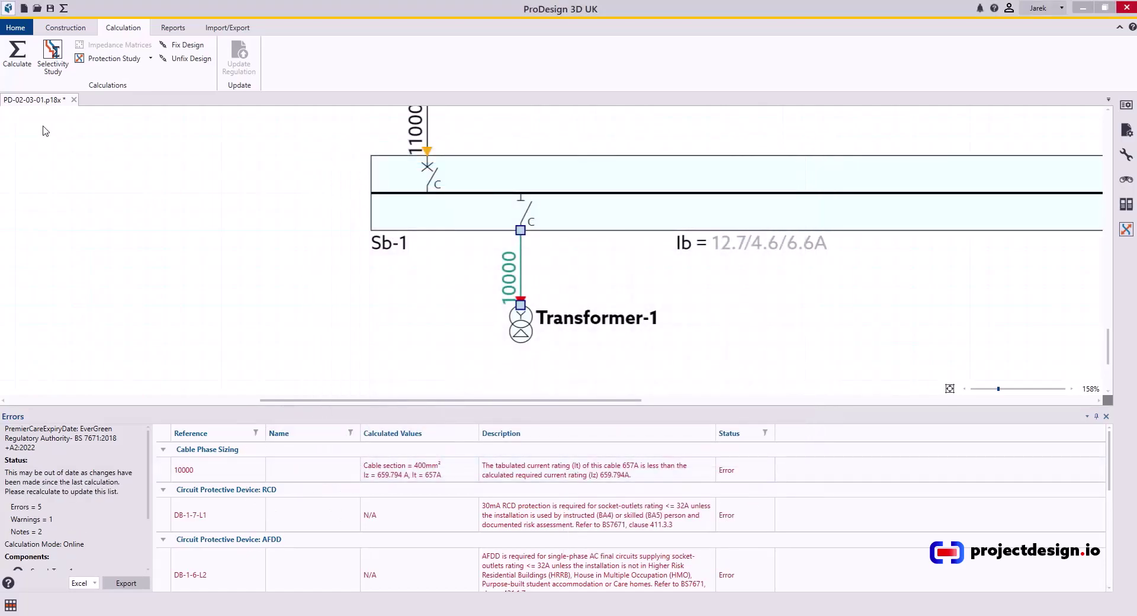
click(17, 53)
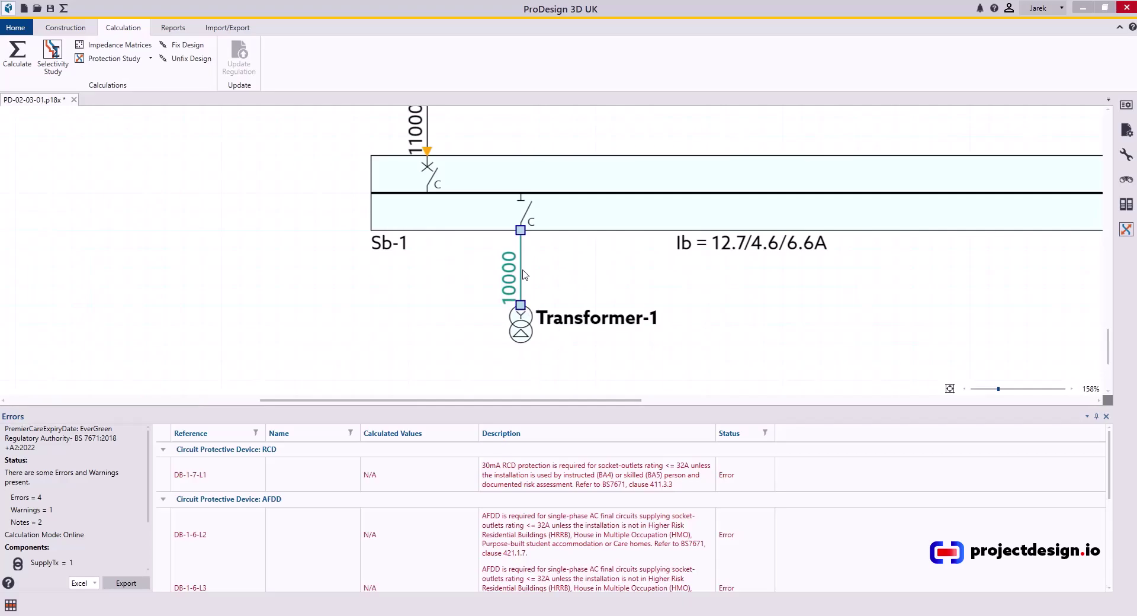
Raise cable 10000's breaker overload adjustment to 0.8 Ir (1280 A) and apply it
double_click(524, 274)
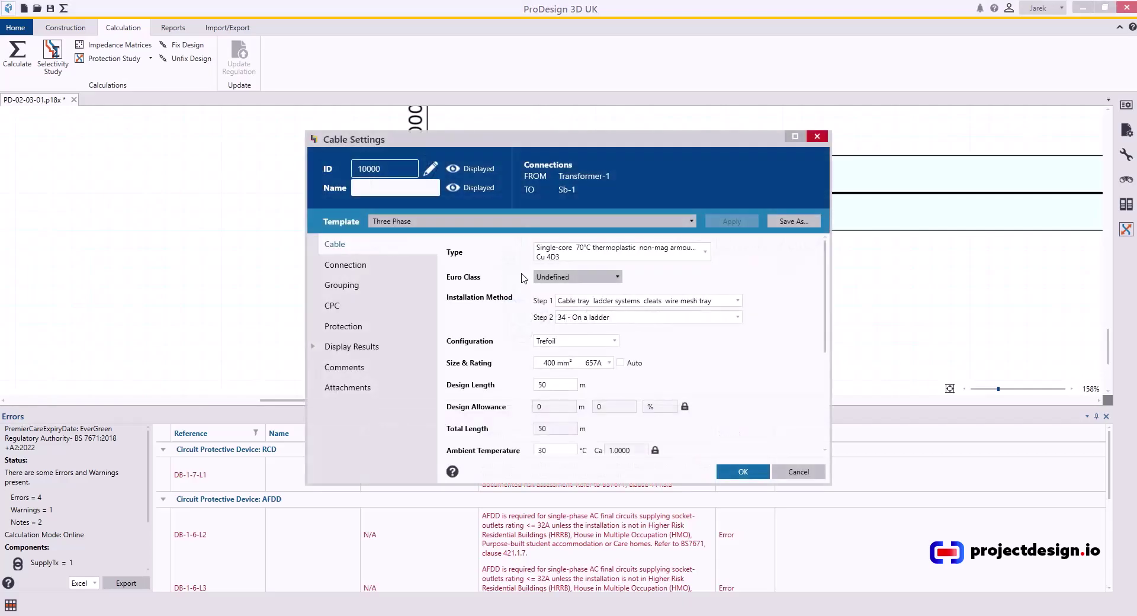
click(349, 326)
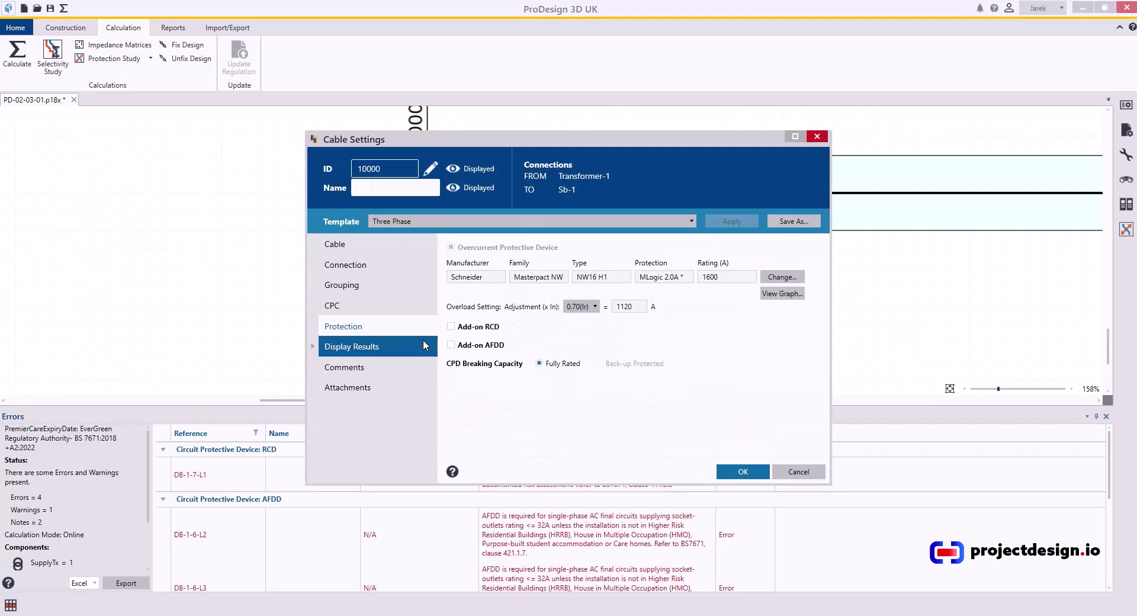
click(591, 307)
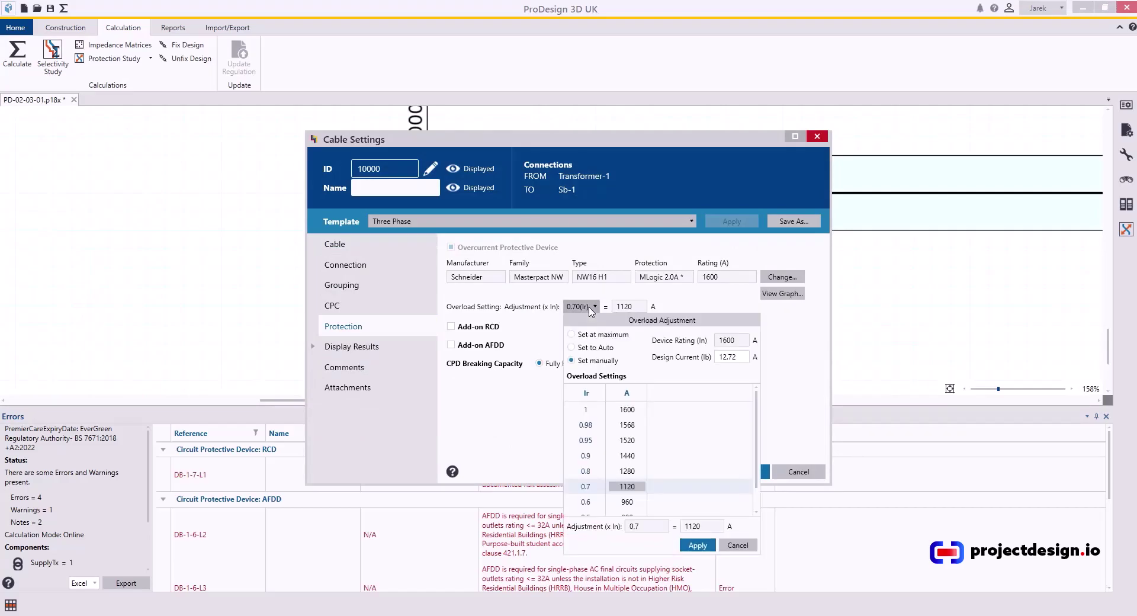
click(606, 472)
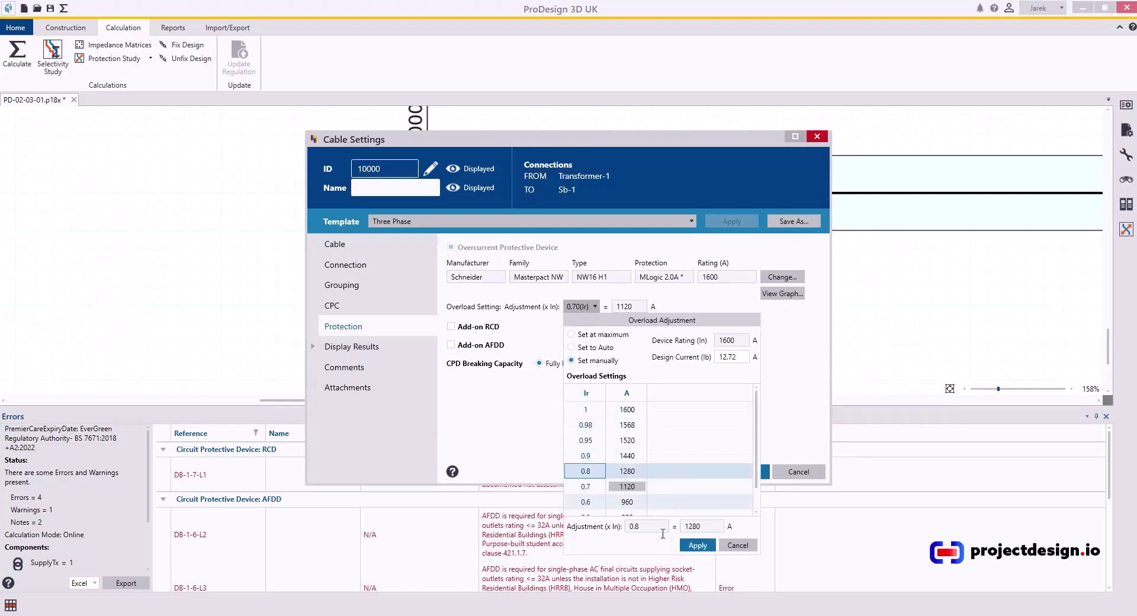
click(697, 545)
click(337, 244)
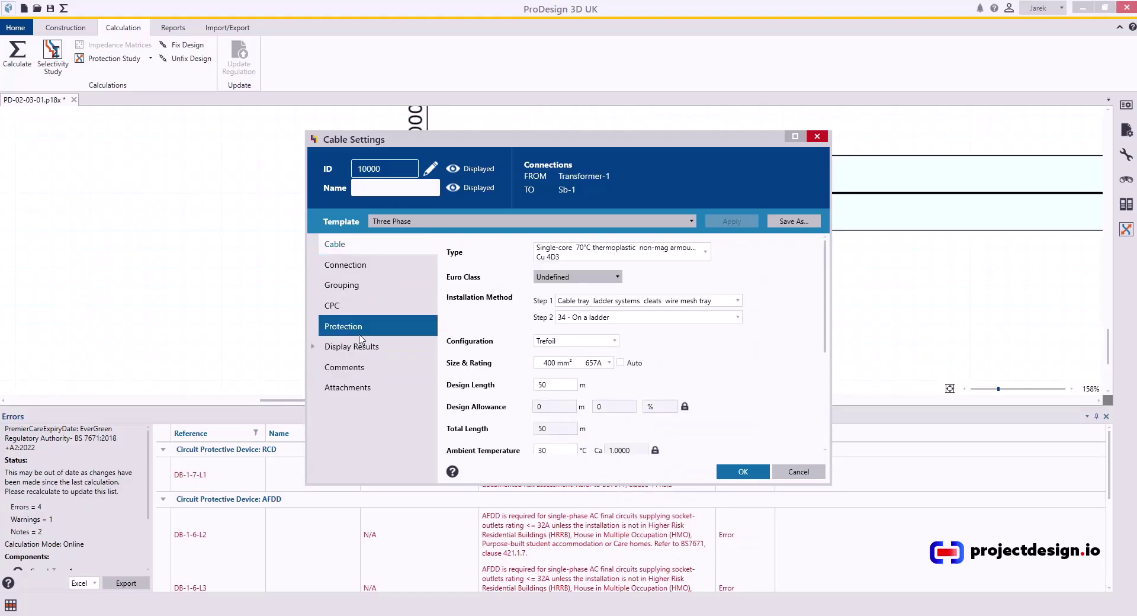
Change the cable configuration from Trefoil to Horizontal Flat Spaced, raising the rating to 674A
click(567, 343)
click(568, 342)
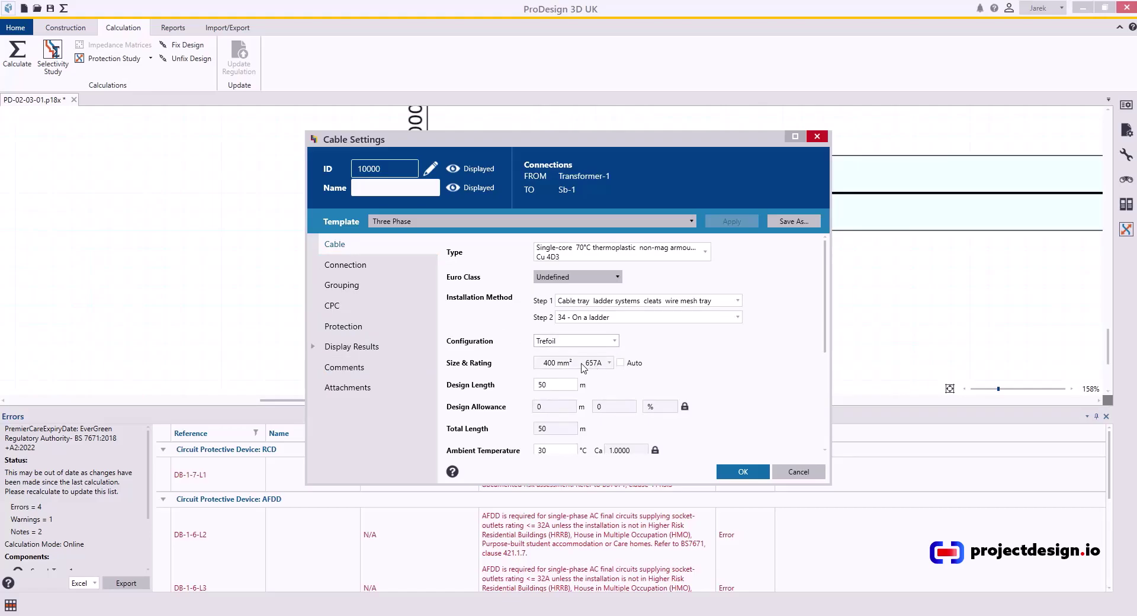
click(558, 343)
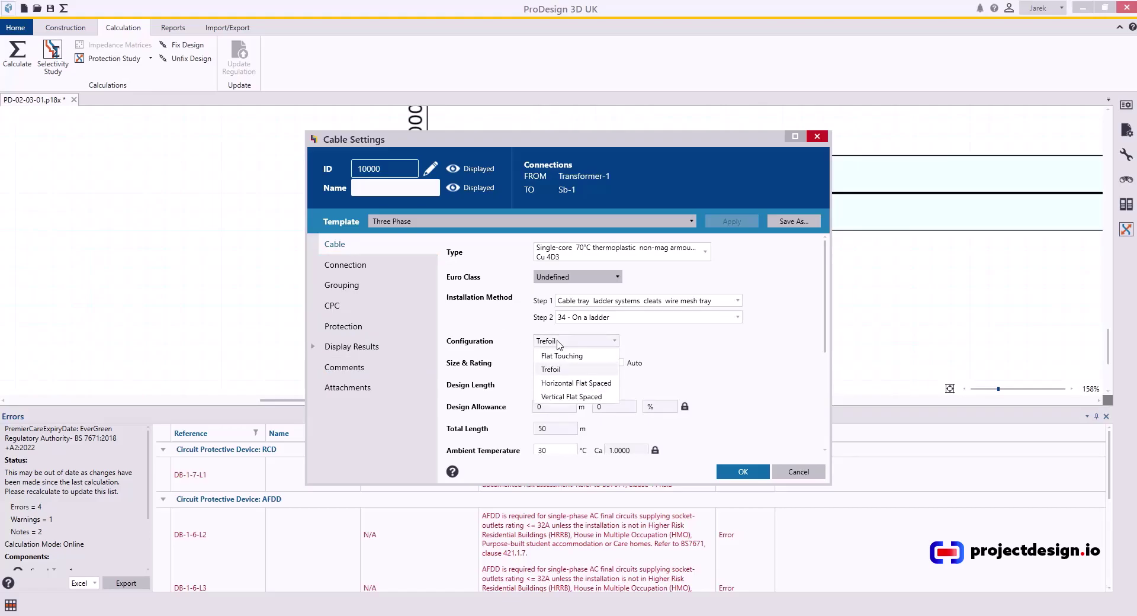
click(551, 382)
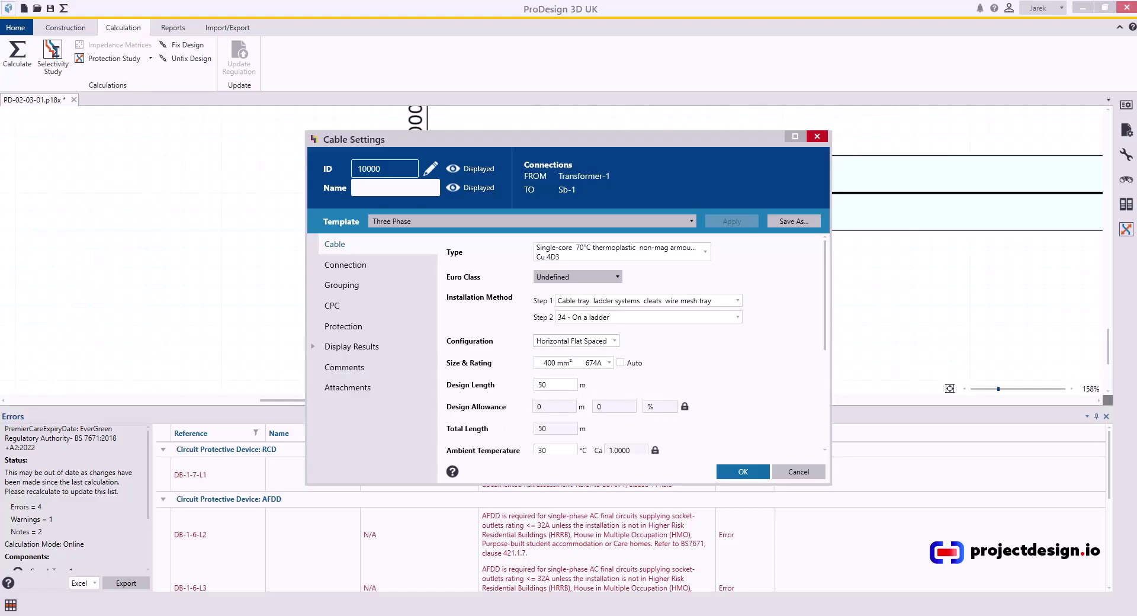
key(alt+Tab)
Compute 674 × 2 in Calculator to get 1348 A for the two parallel cables
click(105, 156)
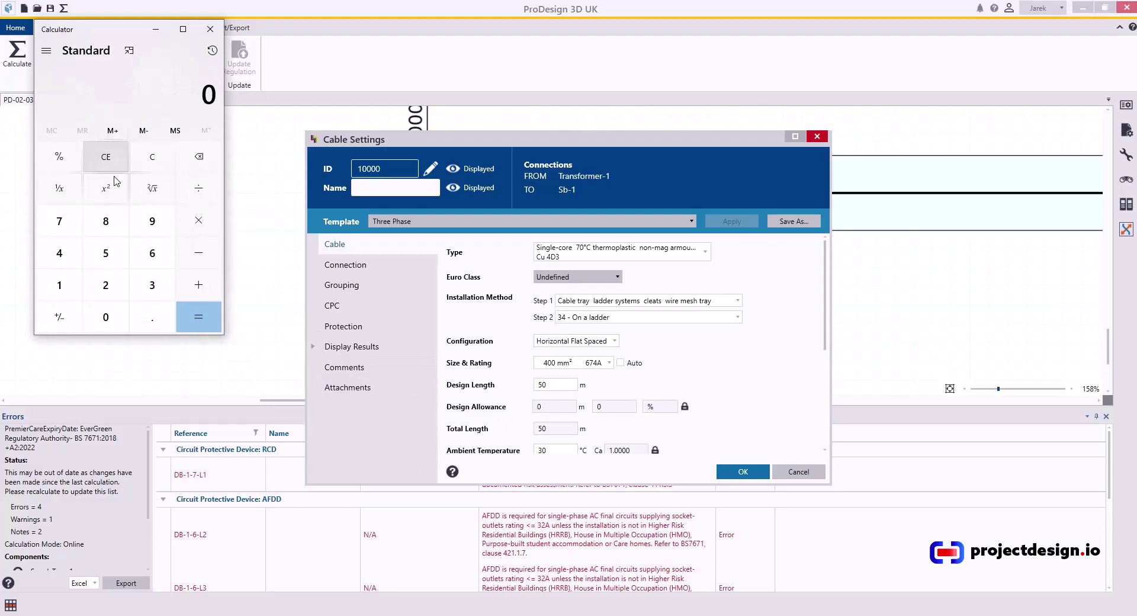
click(153, 255)
click(59, 221)
click(59, 253)
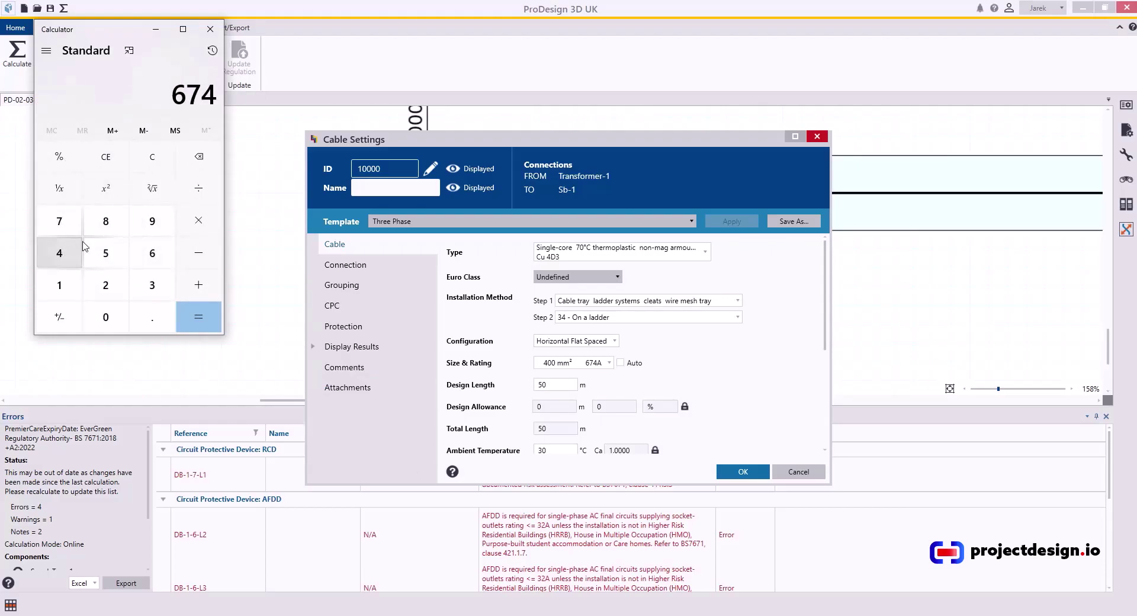
click(199, 221)
click(112, 282)
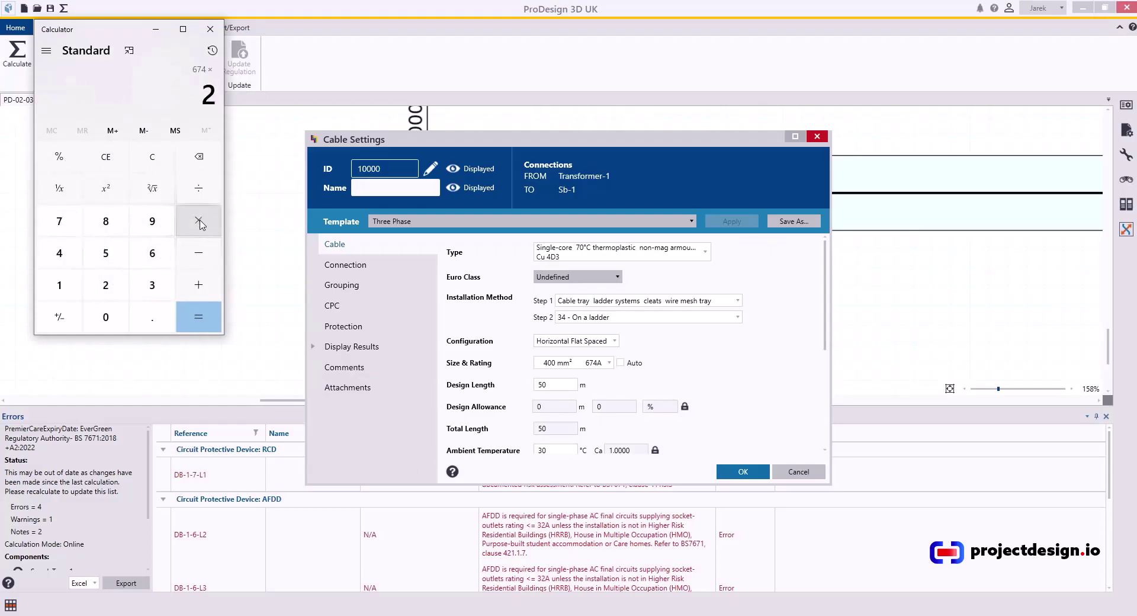
click(199, 221)
Multiply by the 0.97 derating factor to get 1,307.56 A, then accept cable 10000's settings
click(148, 326)
click(152, 221)
click(59, 221)
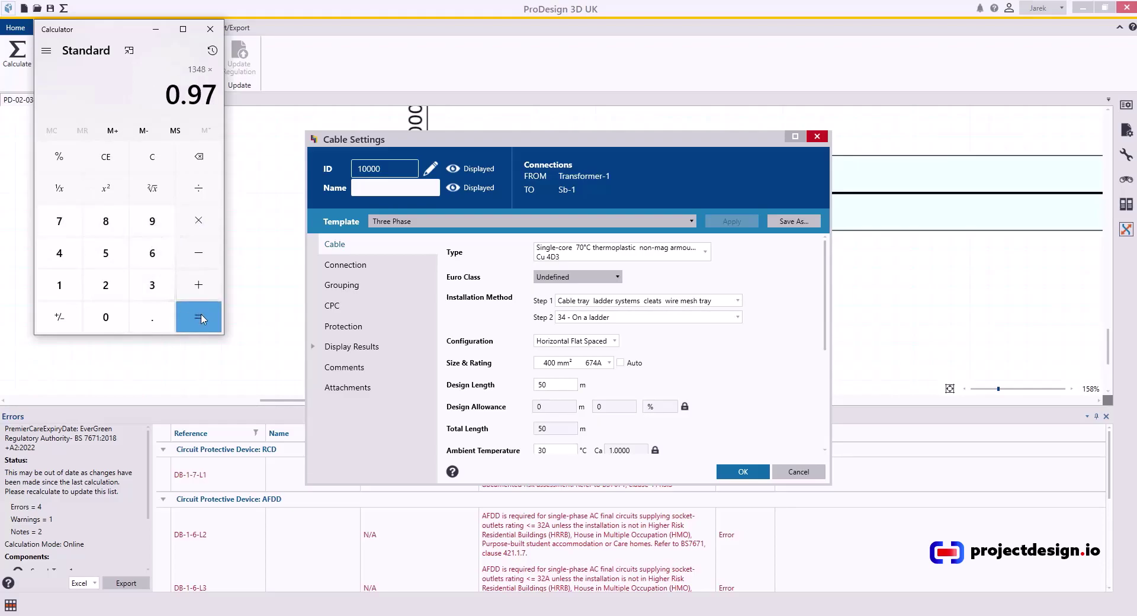
click(200, 318)
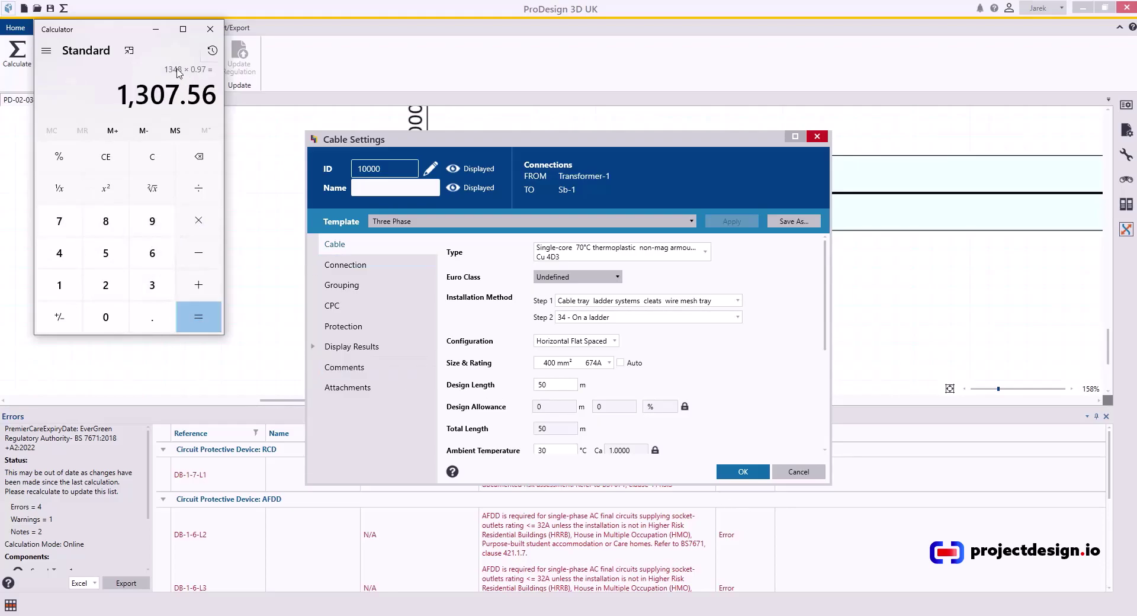
click(156, 29)
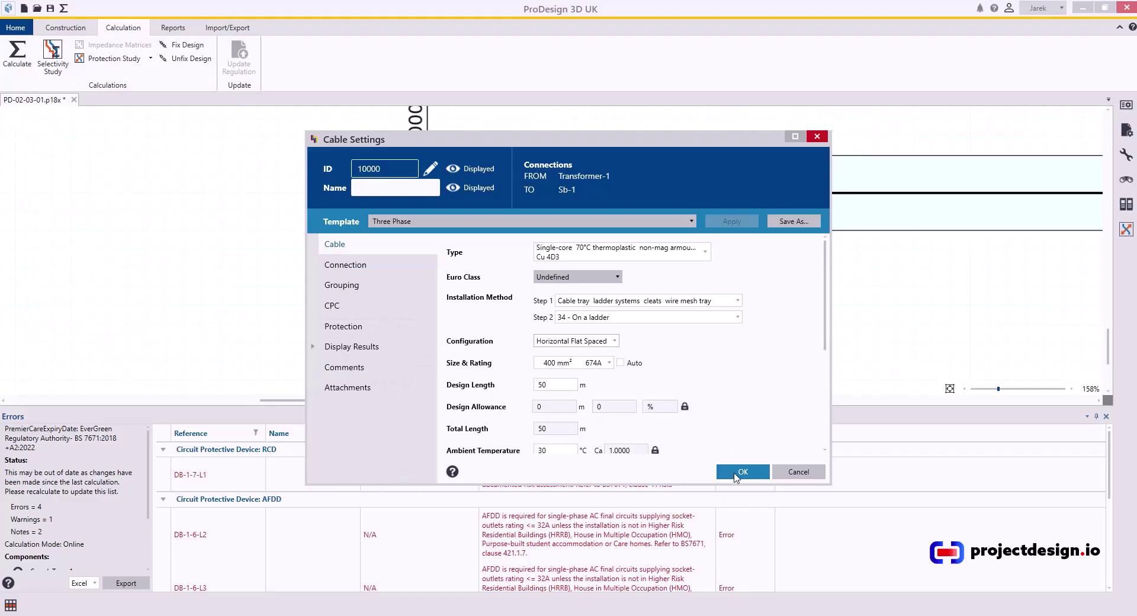
click(735, 473)
Recalculate, then switch cable 10000 to the 90°C thermosetting non-mag armoured Cu 4E3 type
click(17, 52)
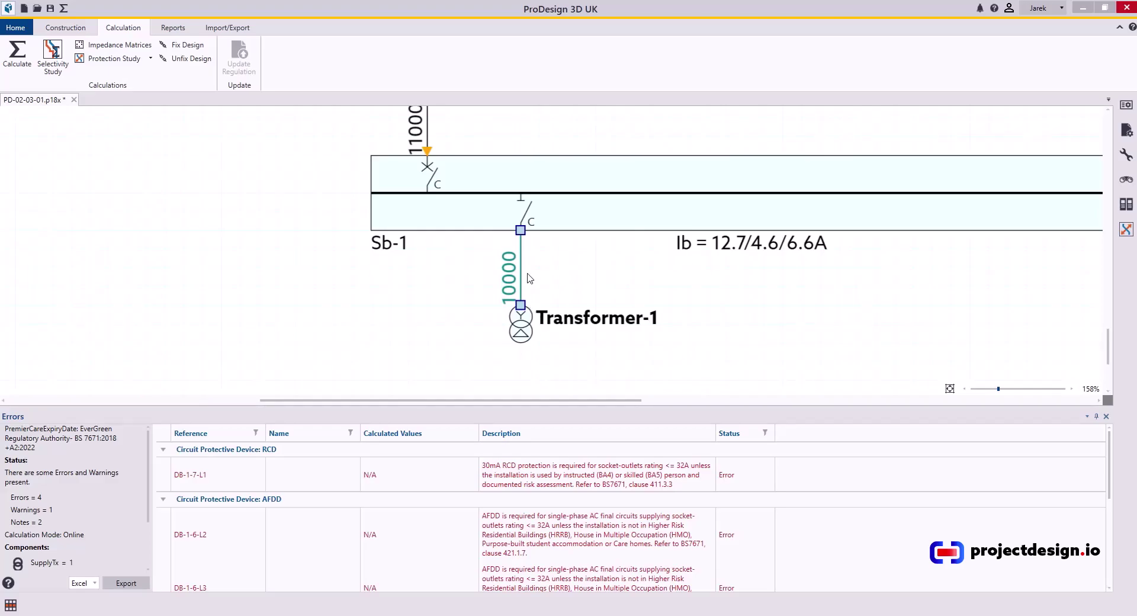
double_click(522, 254)
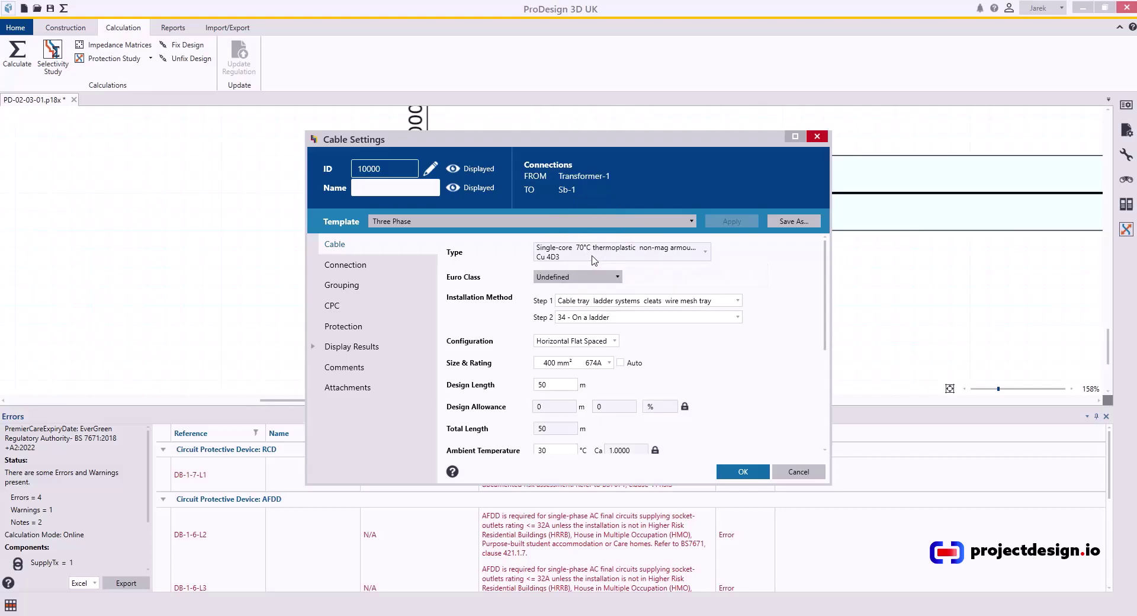
click(594, 259)
text(non)
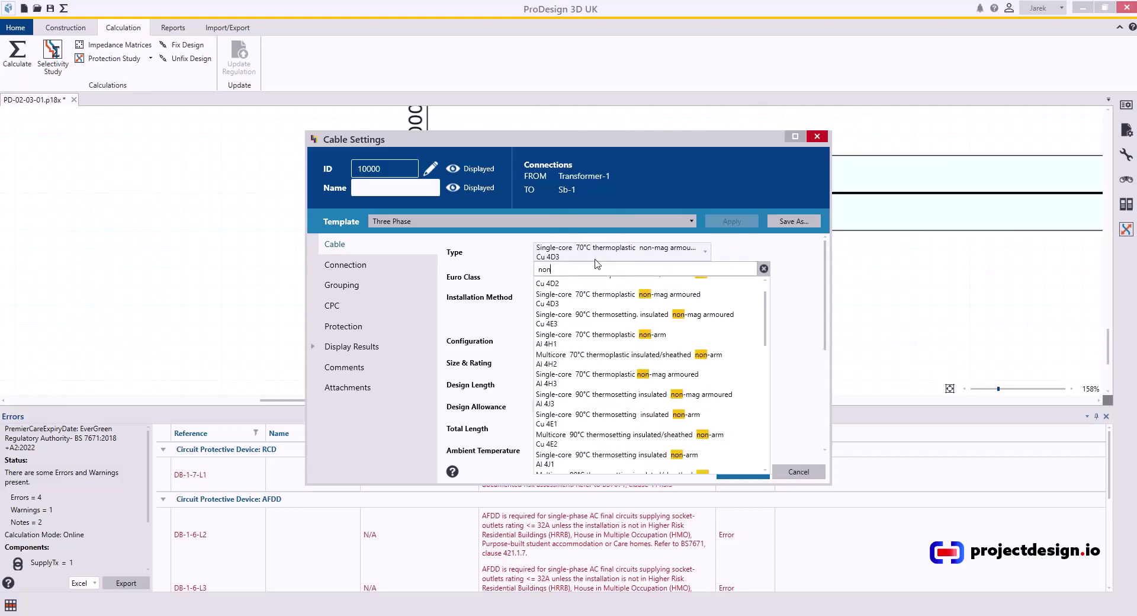
text(-mag)
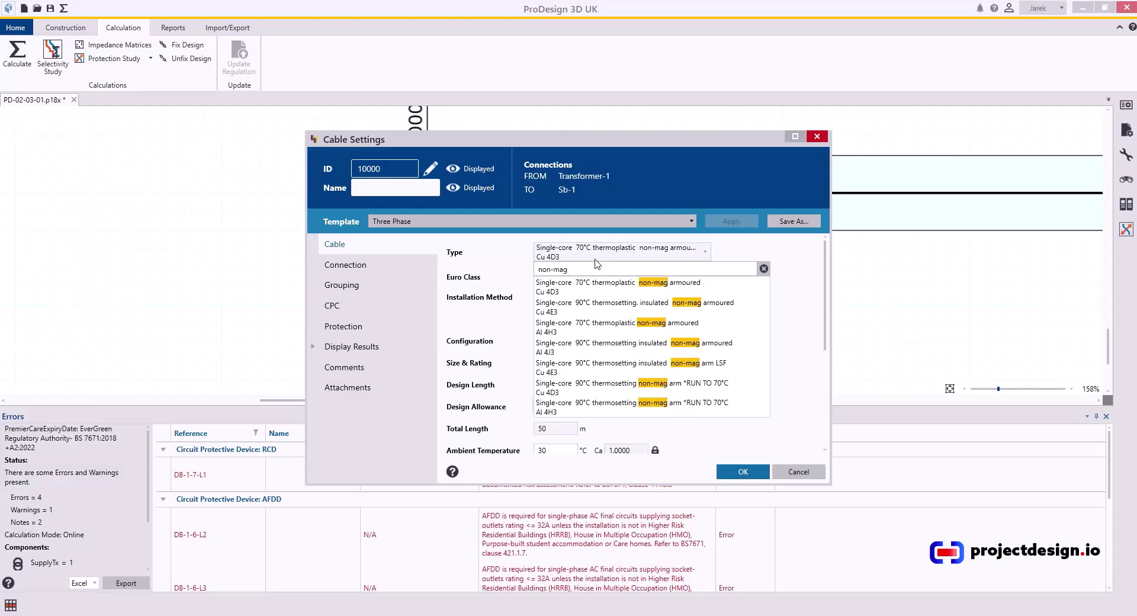
click(602, 315)
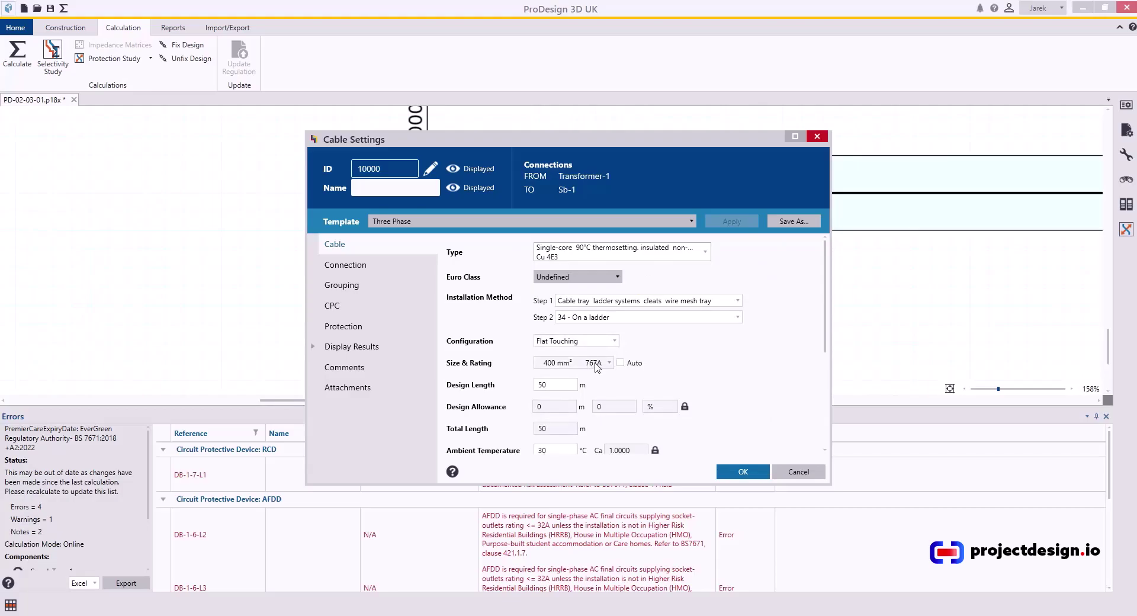
Set cable 10000's configuration to Trefoil and review its connection and grouping settings
click(351, 290)
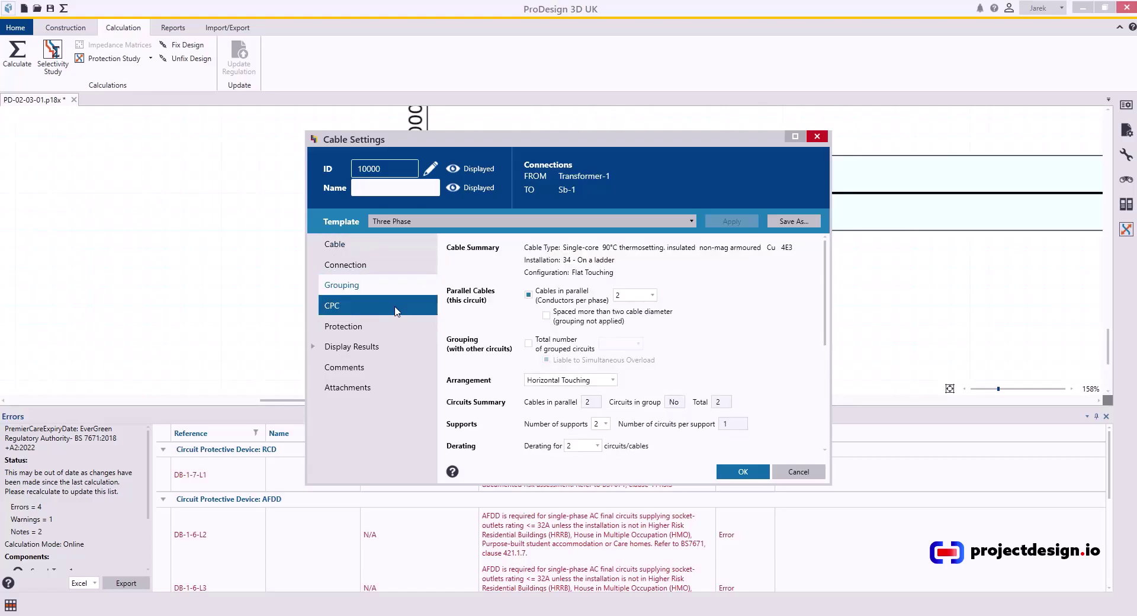
click(334, 244)
click(572, 341)
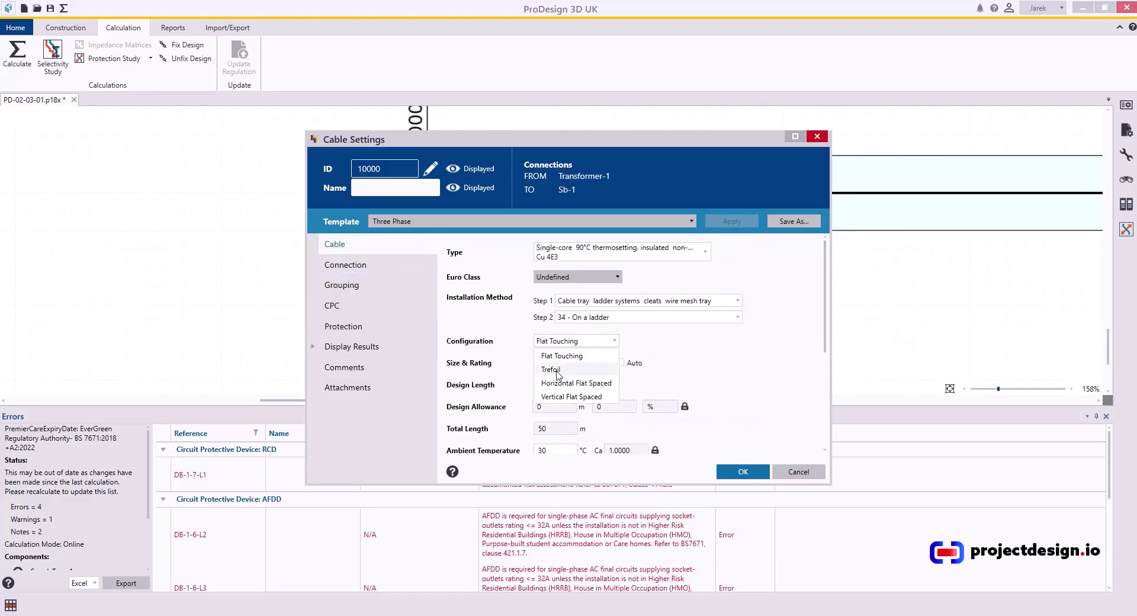
click(557, 370)
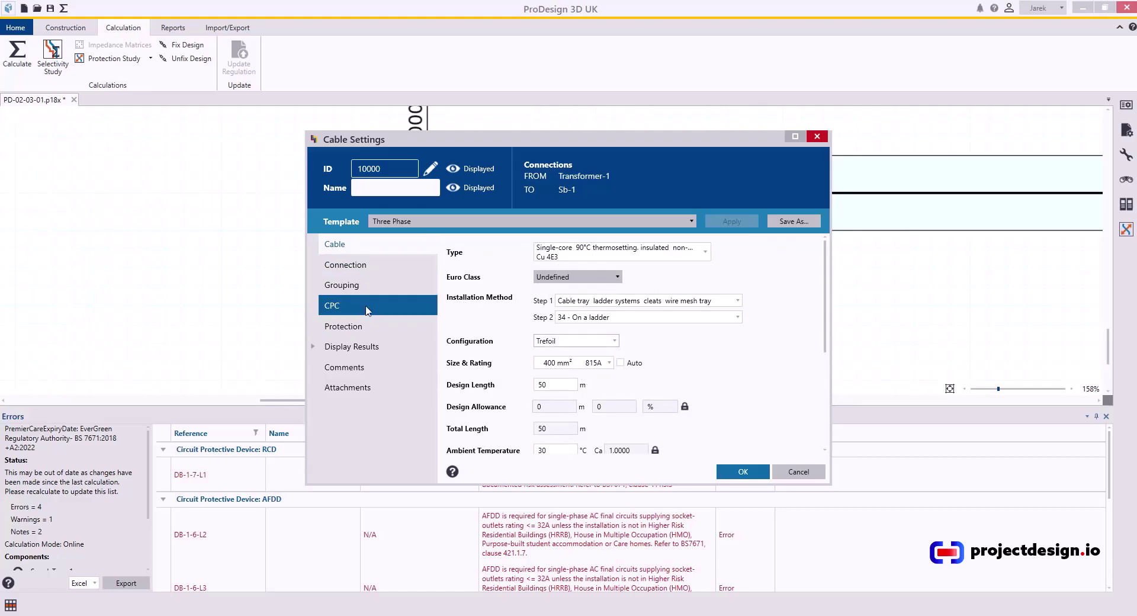
click(360, 263)
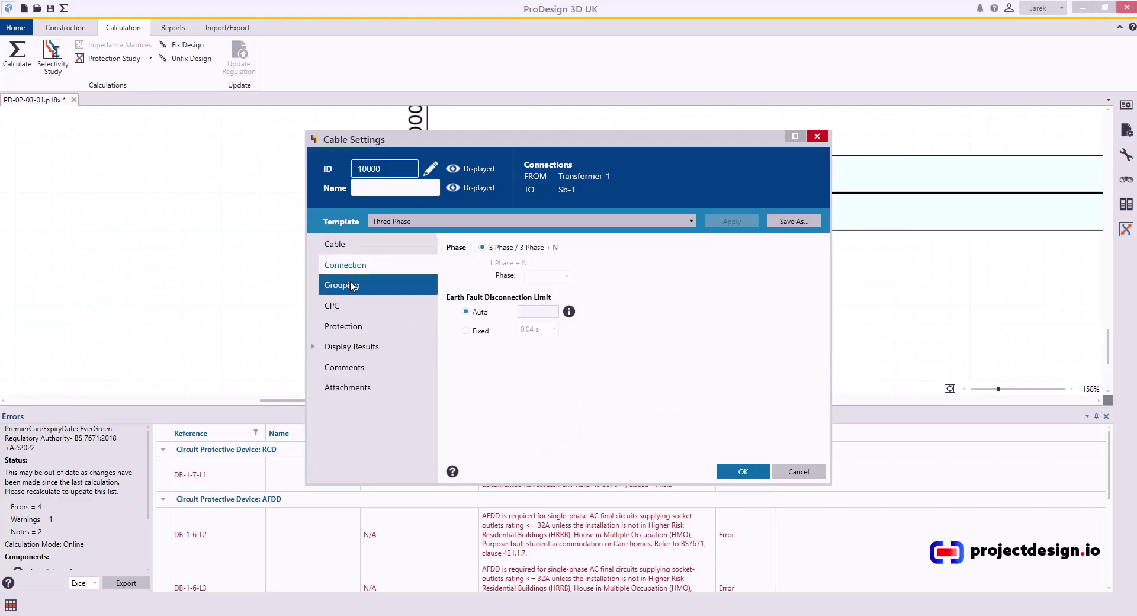
click(352, 285)
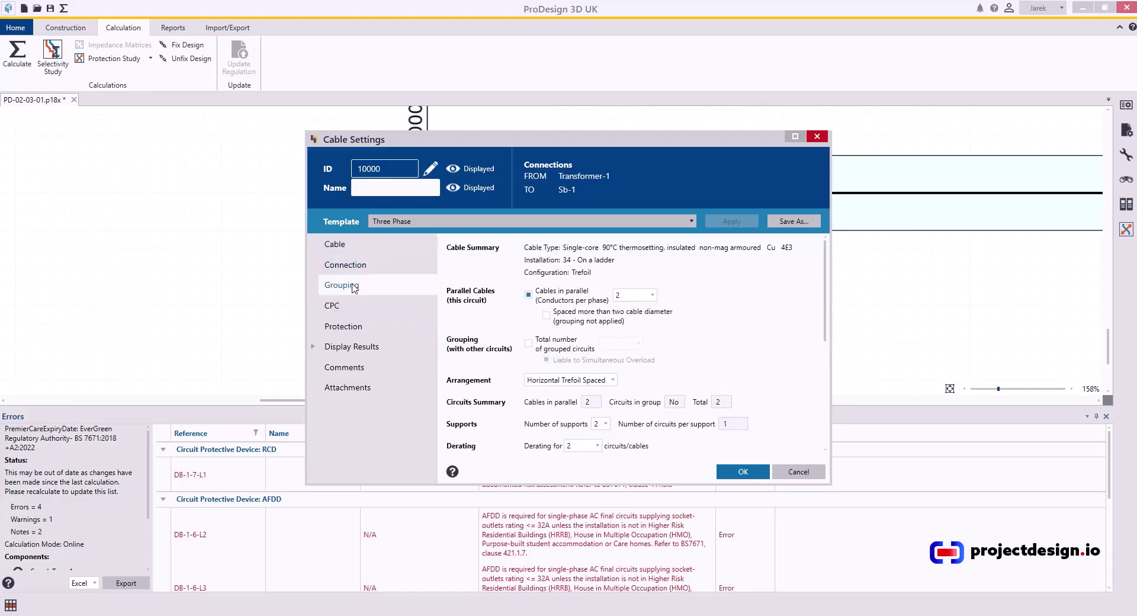
Set cable 10000's protective conductor to a separate conductor only, sized 400 mm²
click(364, 244)
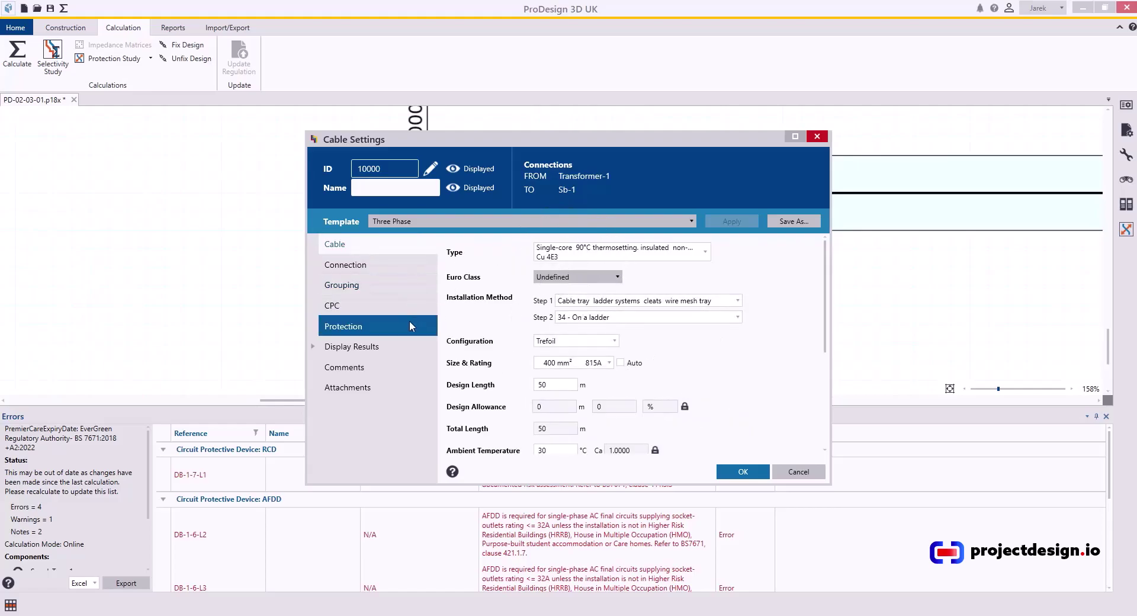
click(334, 305)
click(560, 292)
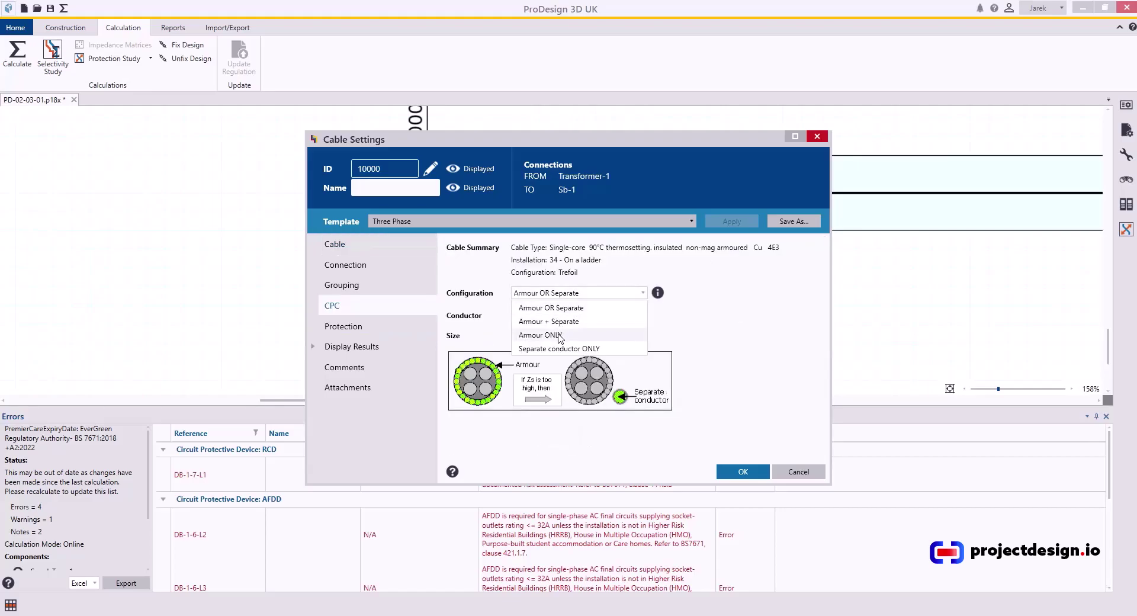
click(559, 349)
click(539, 337)
scroll(542, 403, down, 2)
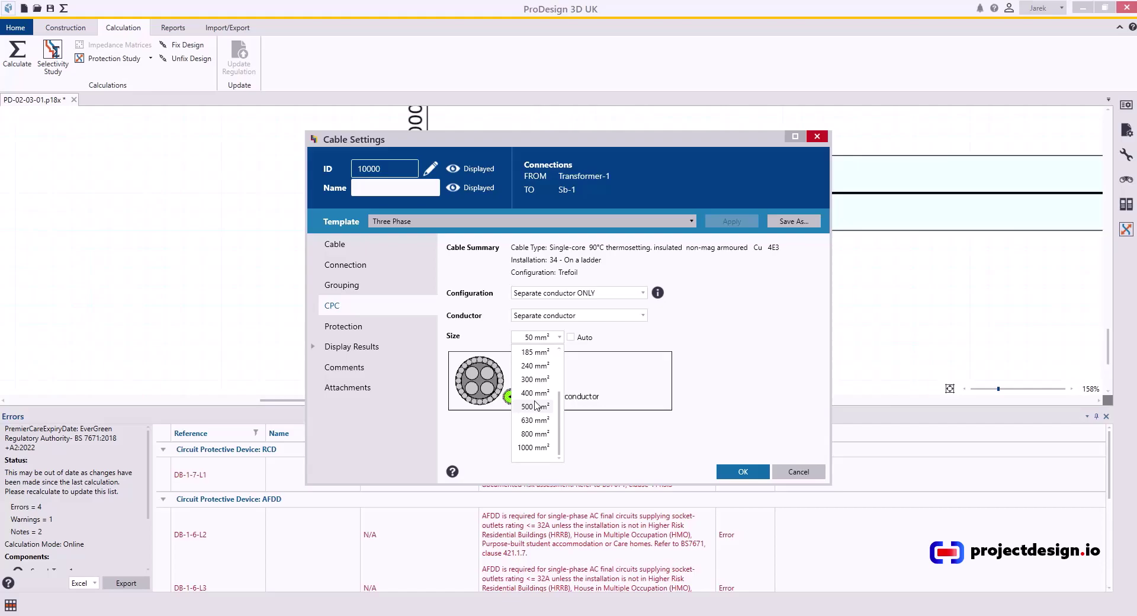
click(534, 394)
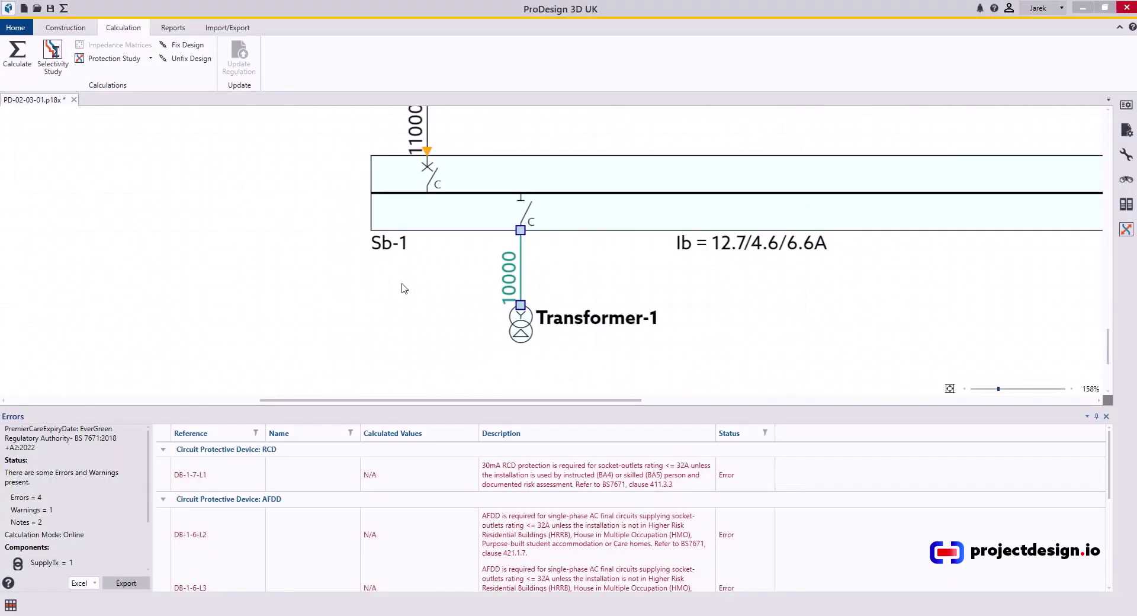
drag(402, 344, 511, 264)
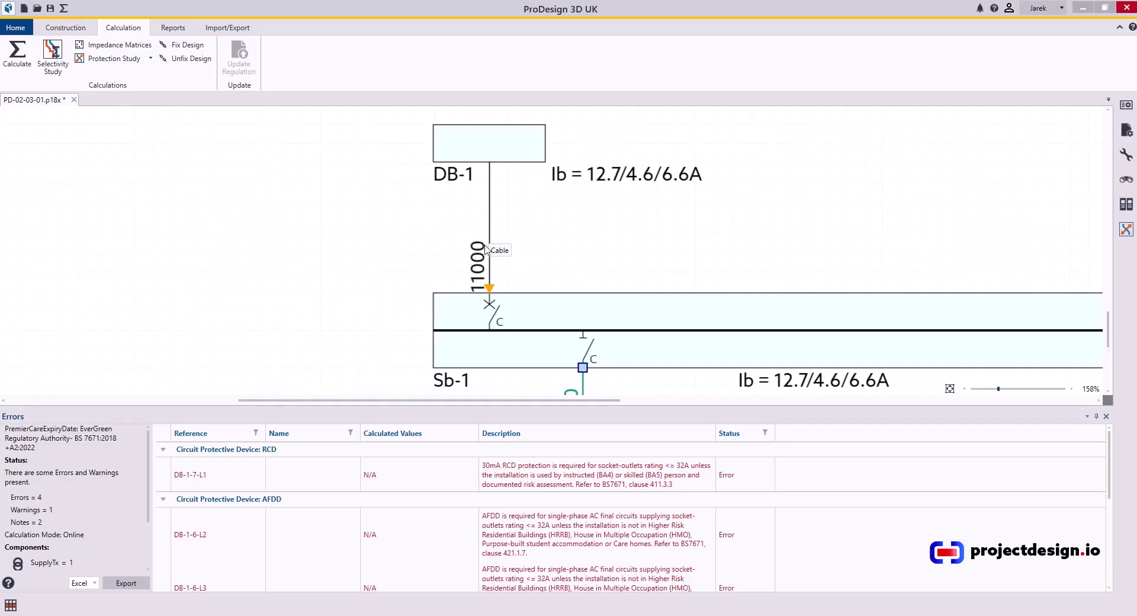
scroll(473, 332, down, 1)
scroll(429, 486, down, 3)
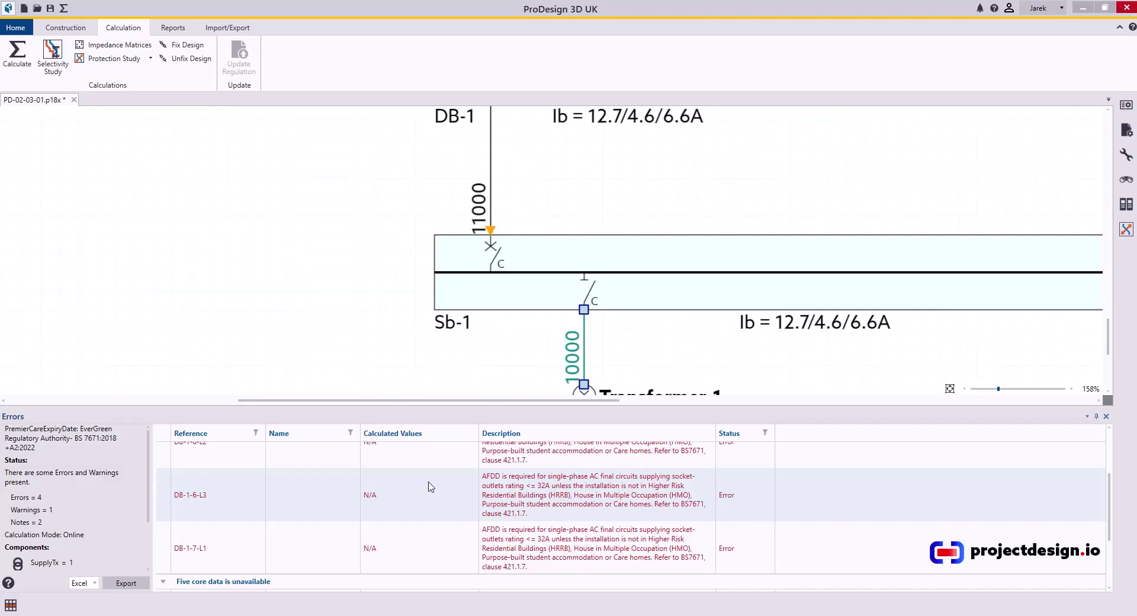
scroll(399, 478, down, 3)
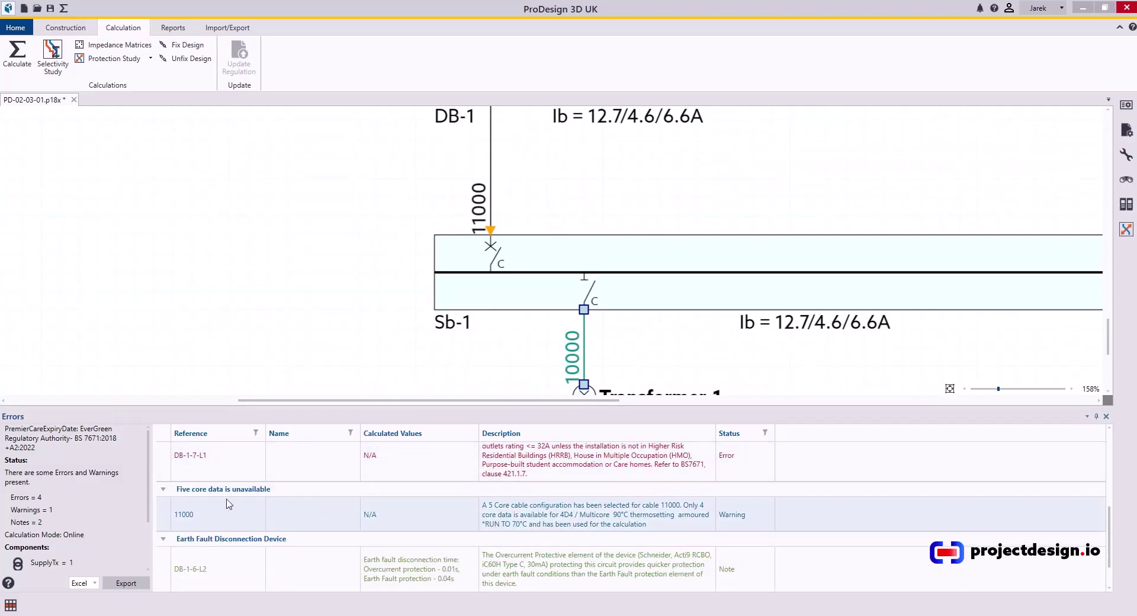
click(517, 524)
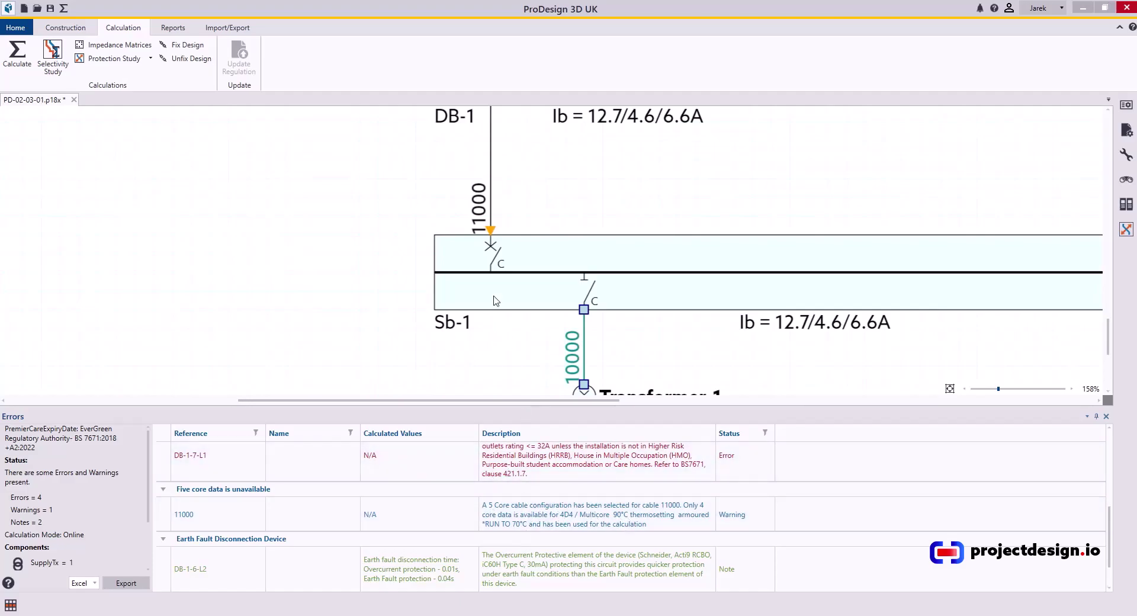
drag(502, 185, 510, 261)
double_click(504, 251)
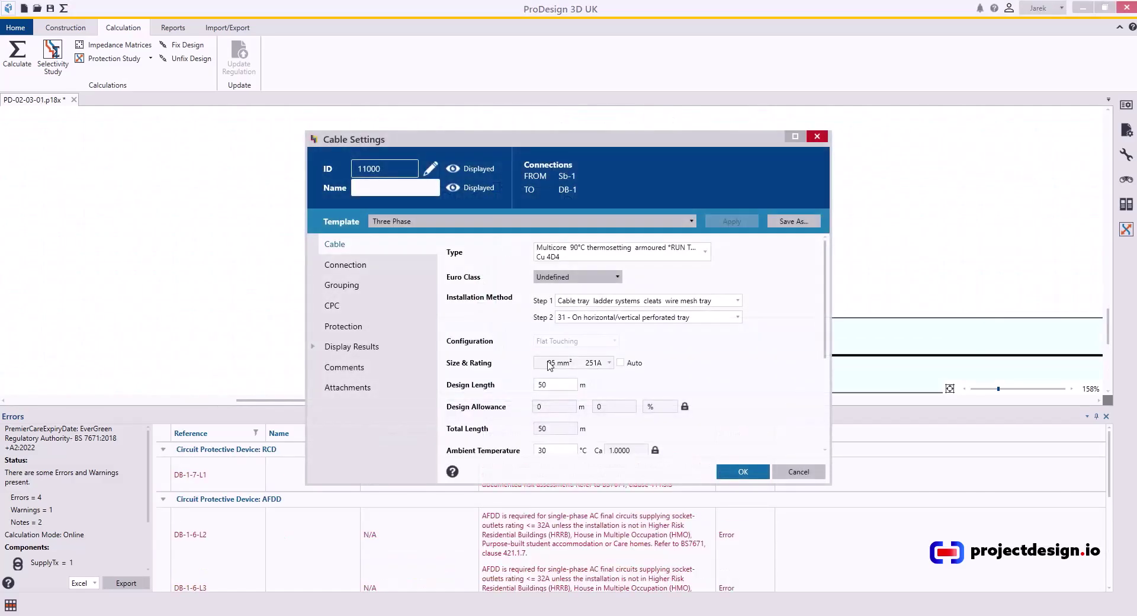
click(385, 306)
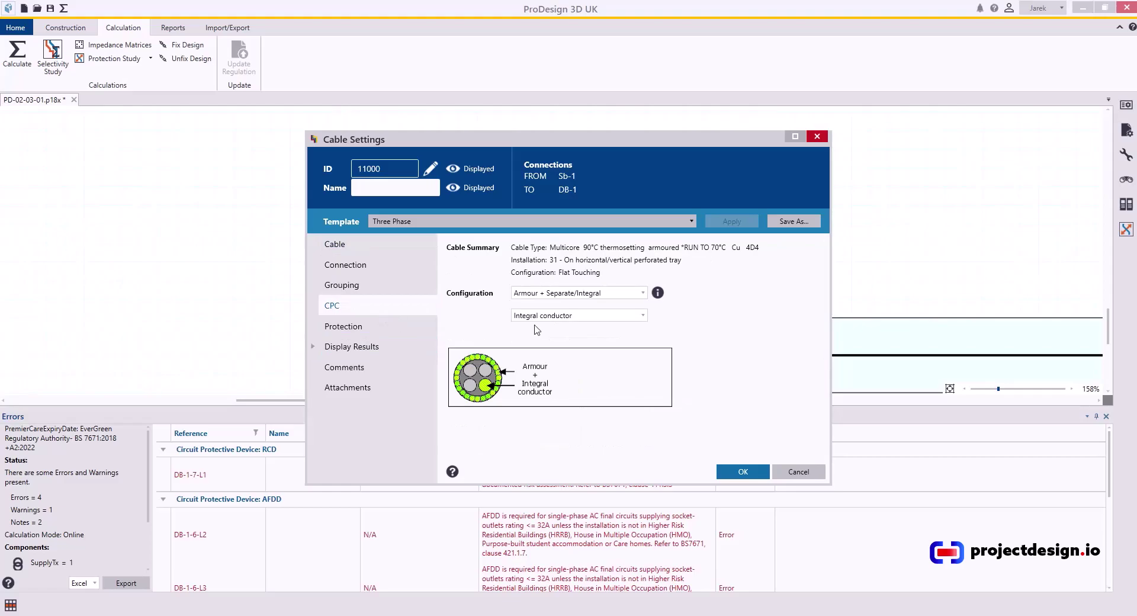
click(800, 473)
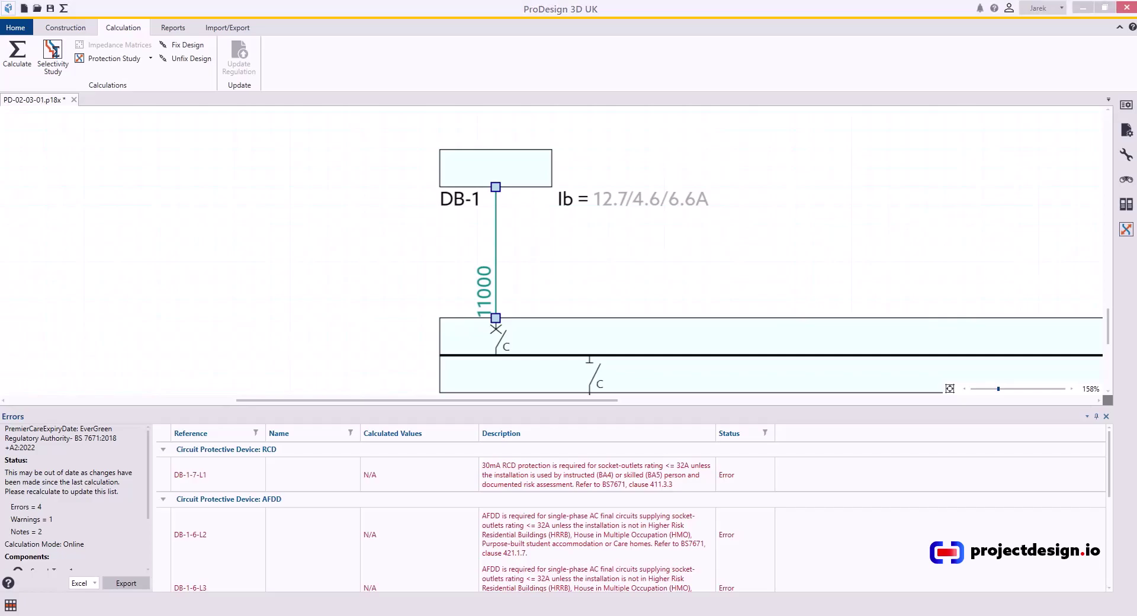
key(alt+Tab)
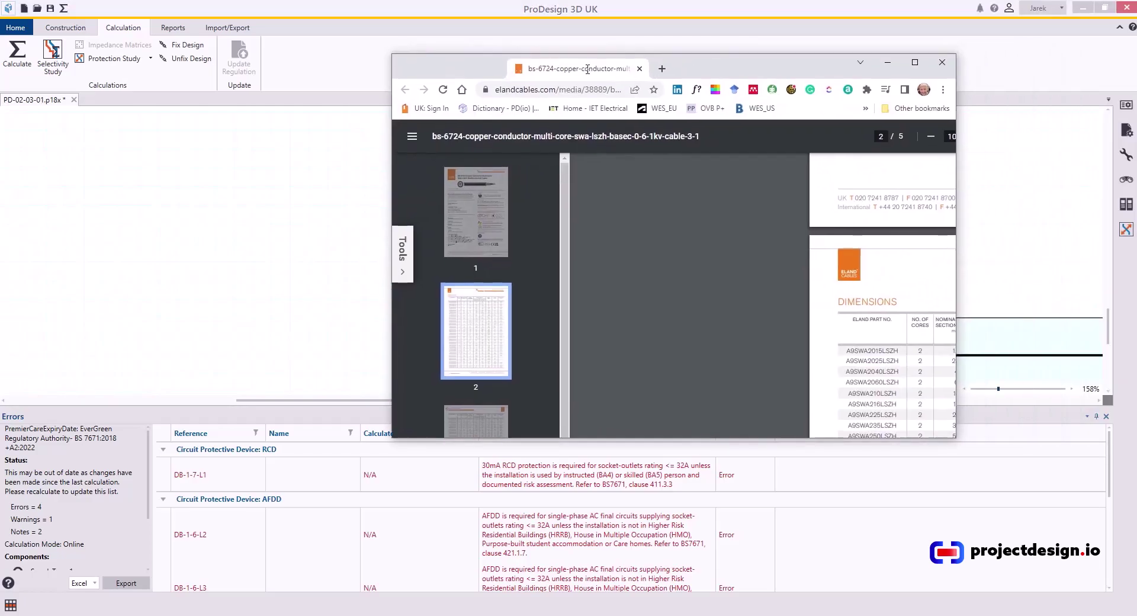
click(915, 62)
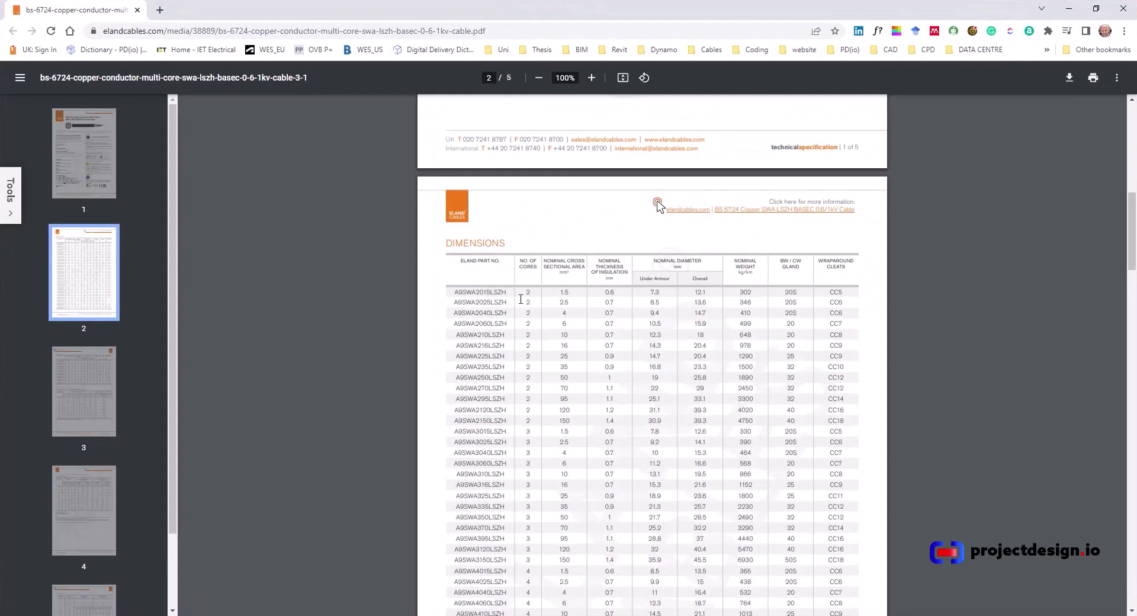
scroll(556, 382, up, 5)
scroll(521, 415, down, 12)
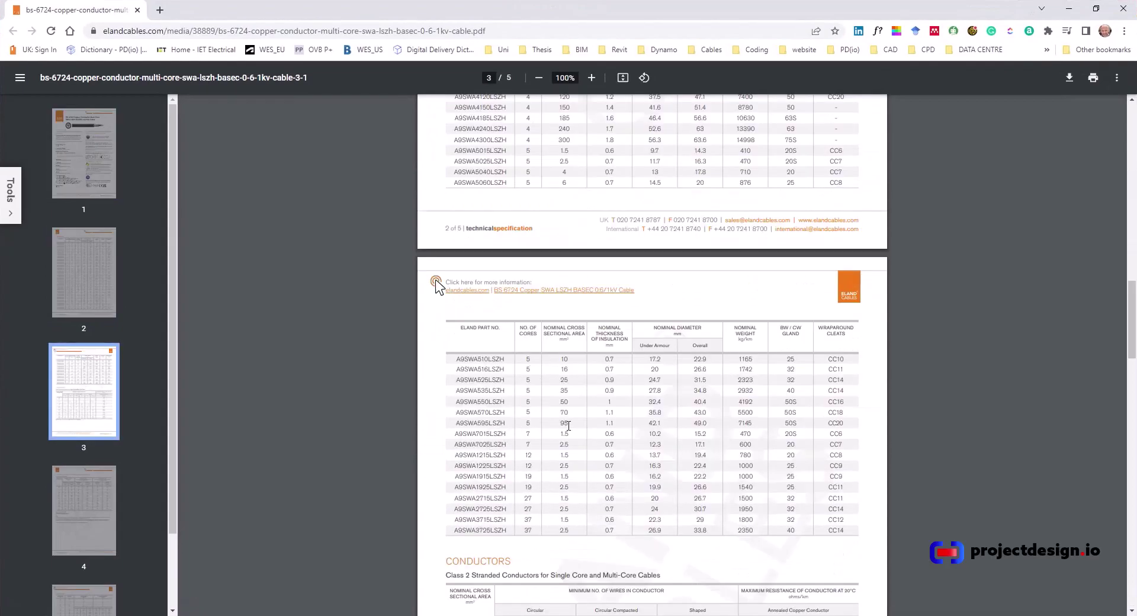
drag(573, 424, 526, 424)
drag(382, 5, 1136, 53)
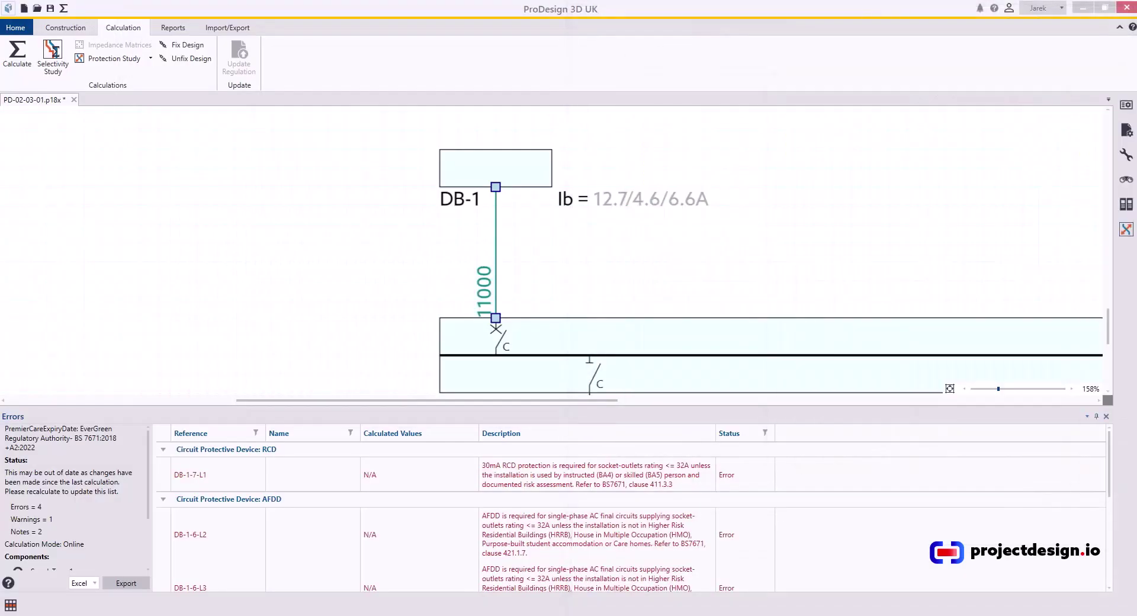
Follow the DB-1-7-L1 error from the Errors panel to board DB-1, zoom out and select it
scroll(294, 503, down, 4)
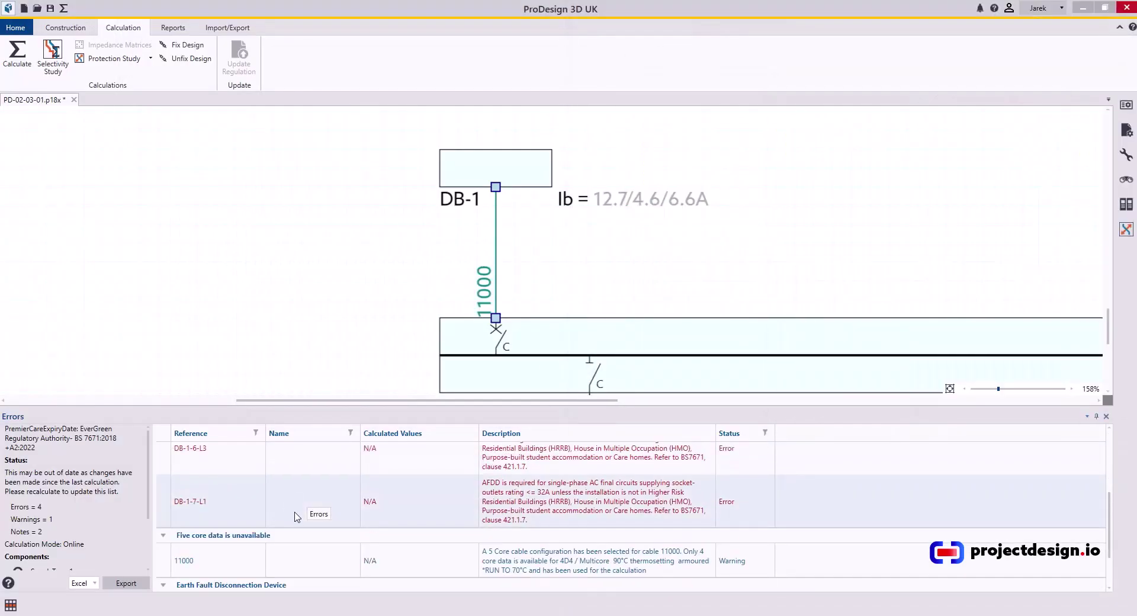
scroll(446, 567, up, 4)
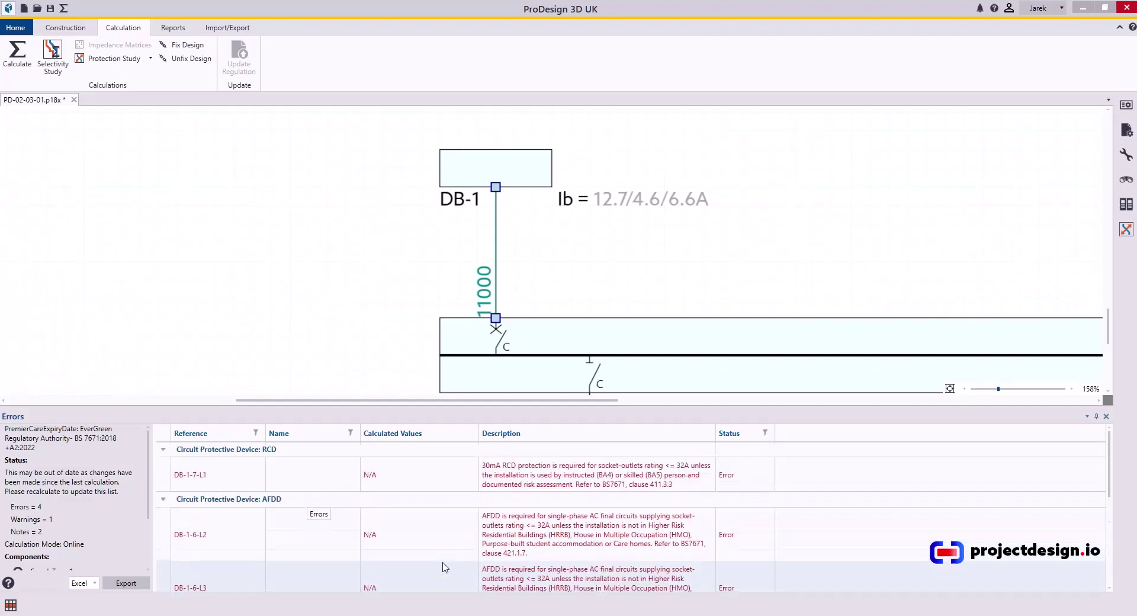
click(373, 302)
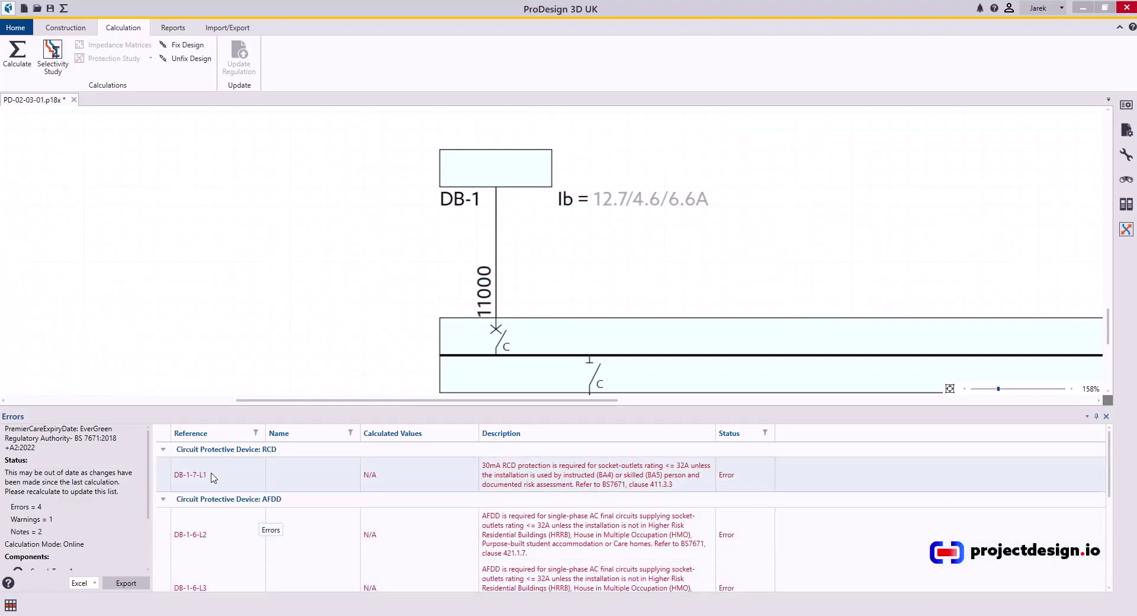
click(213, 477)
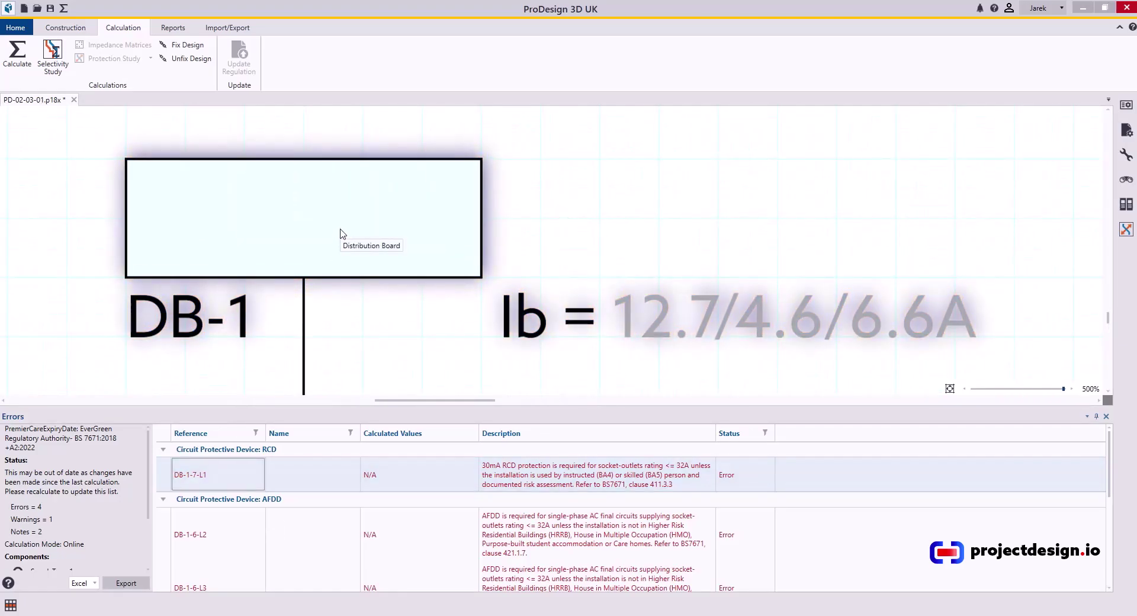
click(224, 482)
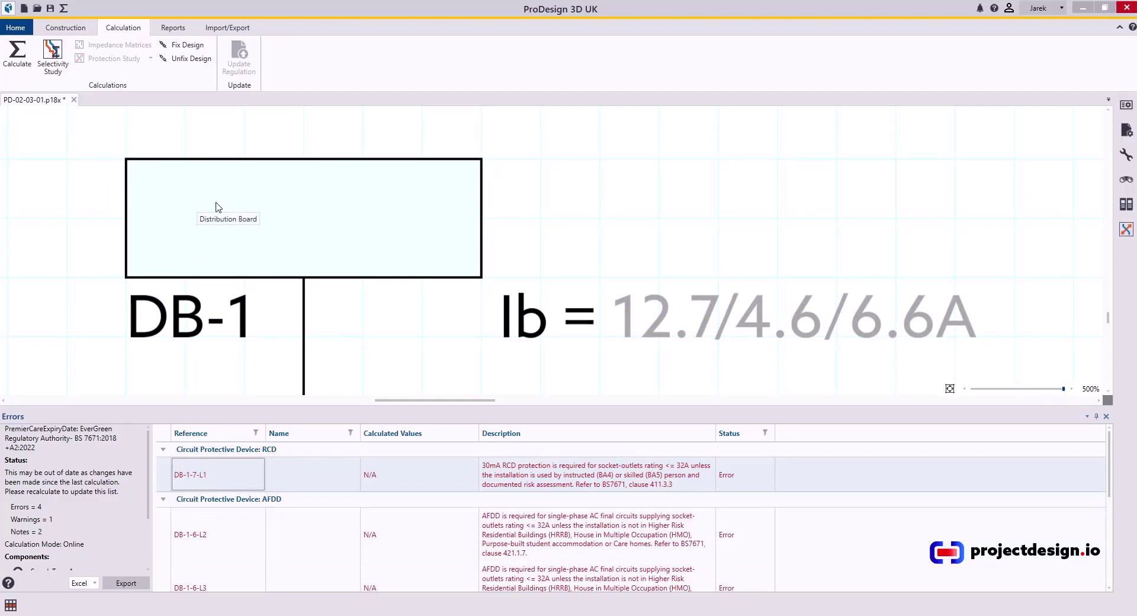
scroll(346, 242, down, 5)
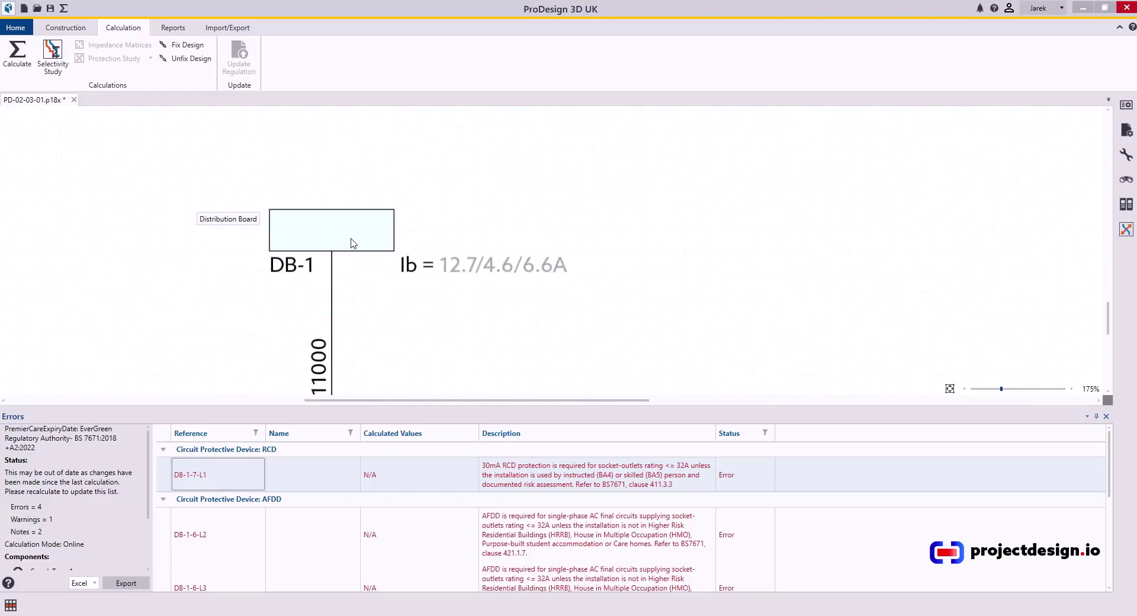
click(348, 230)
Open DB-1's settings and bring up the protection page of socket circuit DB-1-7-L1
double_click(348, 229)
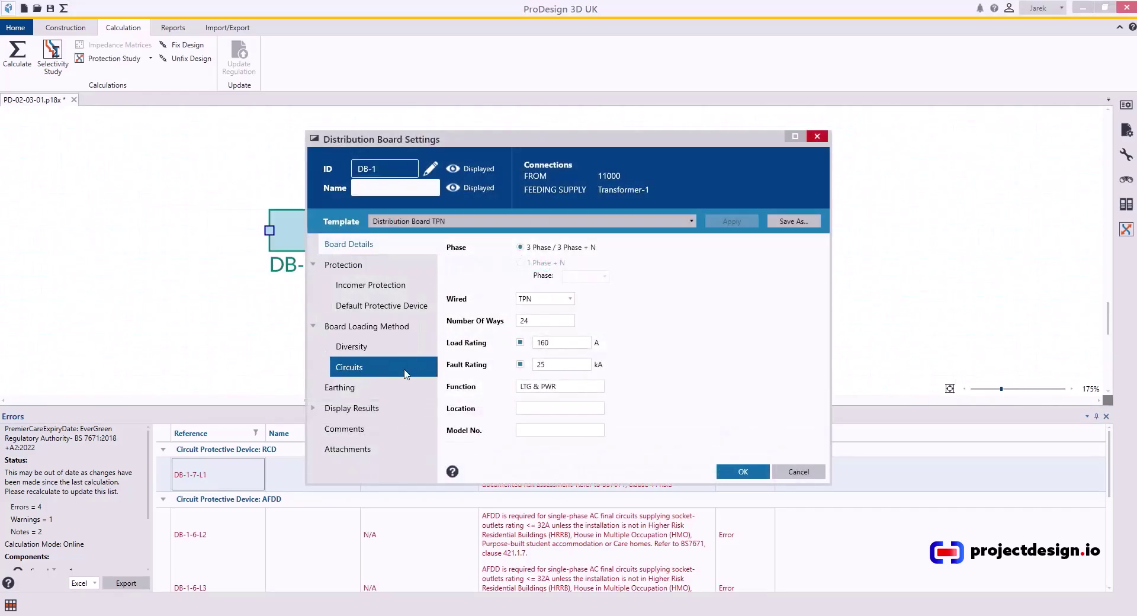
click(795, 136)
scroll(767, 277, down, 1)
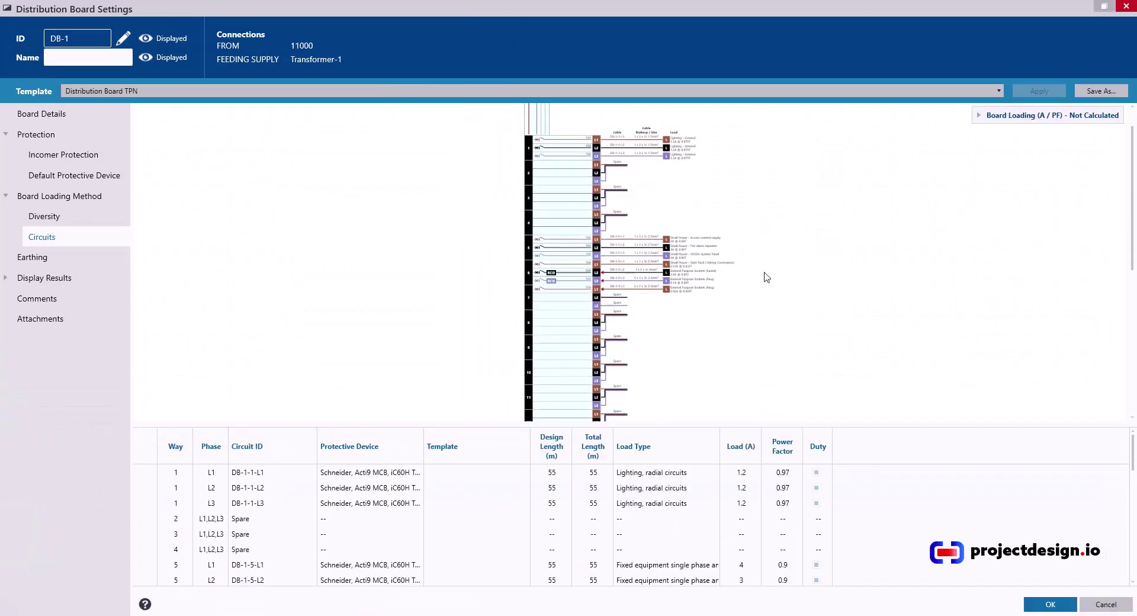
scroll(665, 241, up, 5)
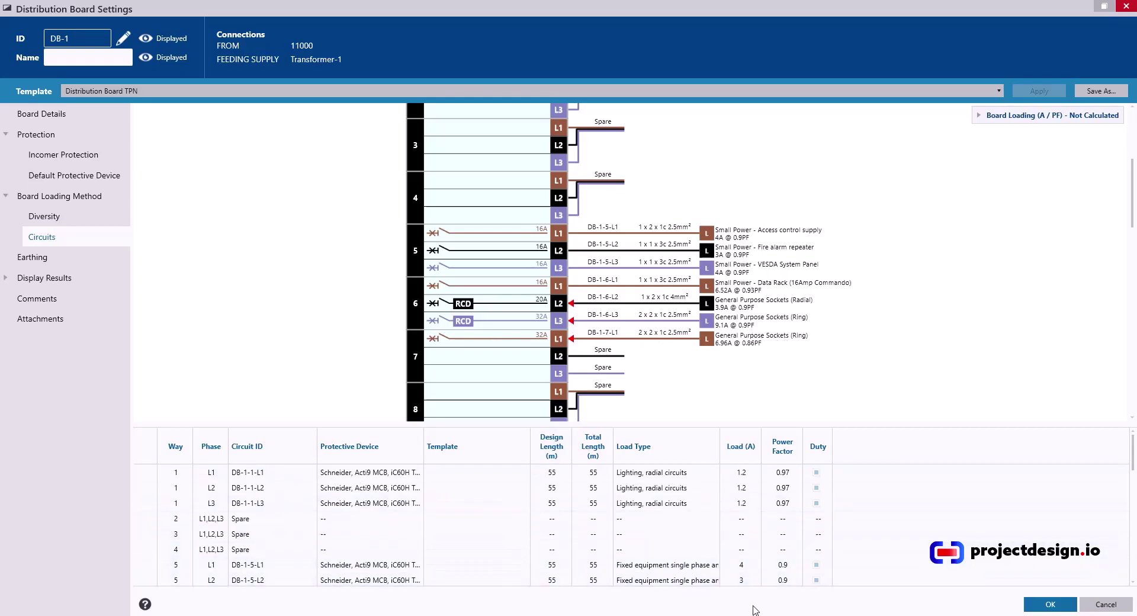
double_click(606, 336)
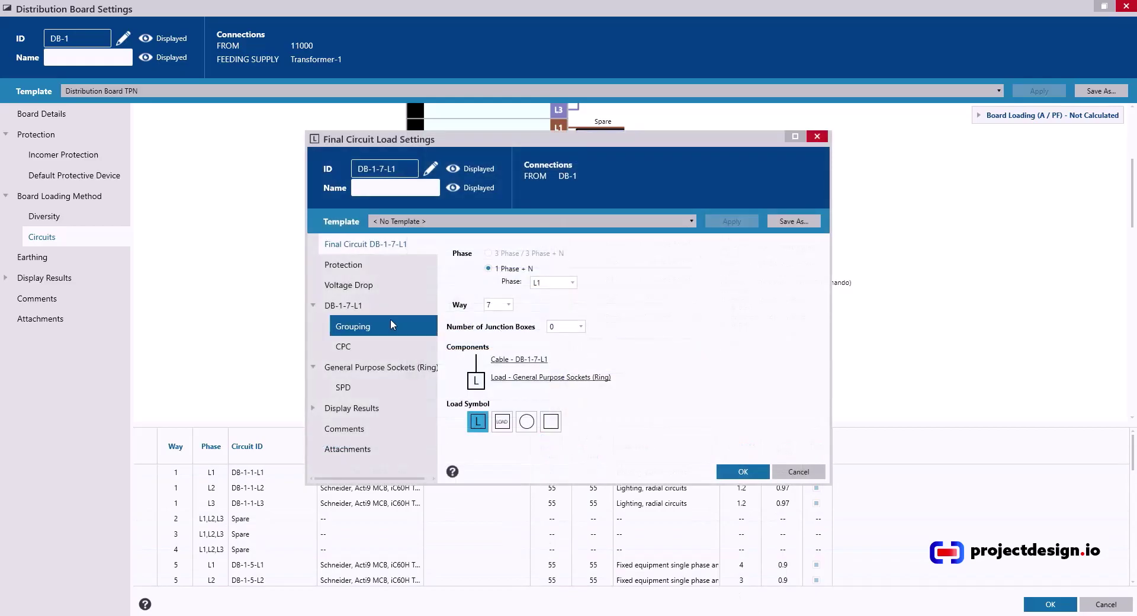
click(343, 264)
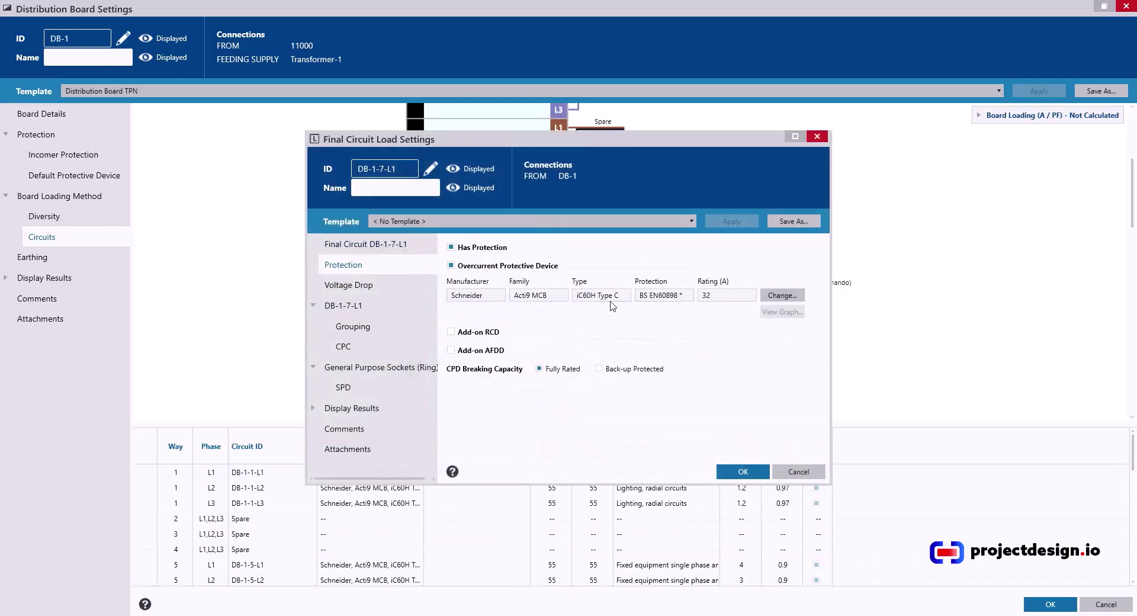
Replace its device with a 32A Schneider Acti9 RCBO iC60H Type C, 30mA, and apply
click(776, 296)
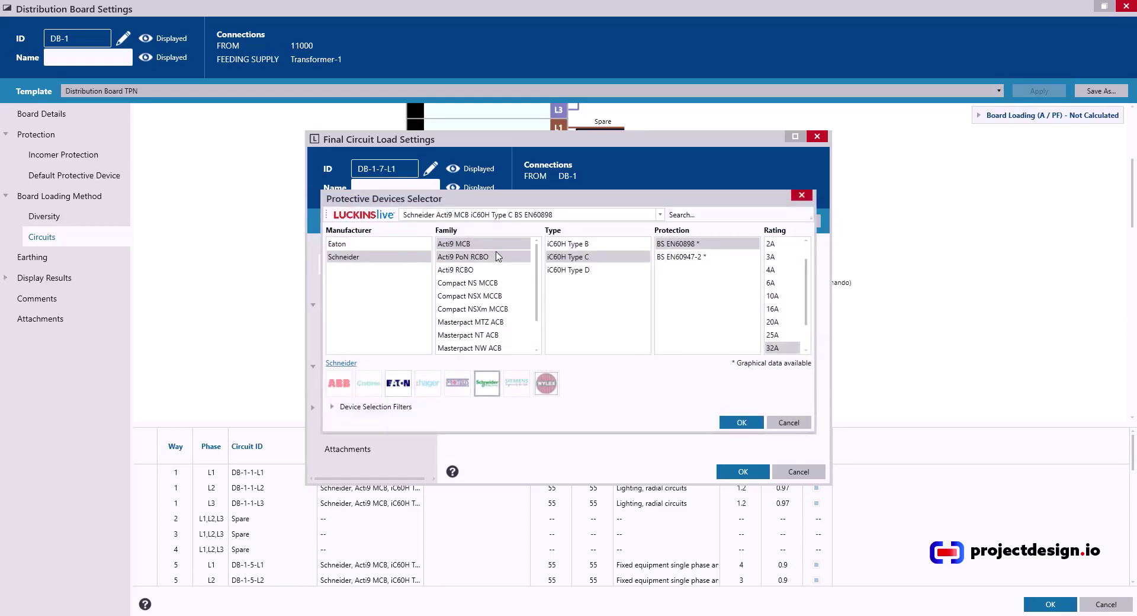
click(464, 270)
click(566, 257)
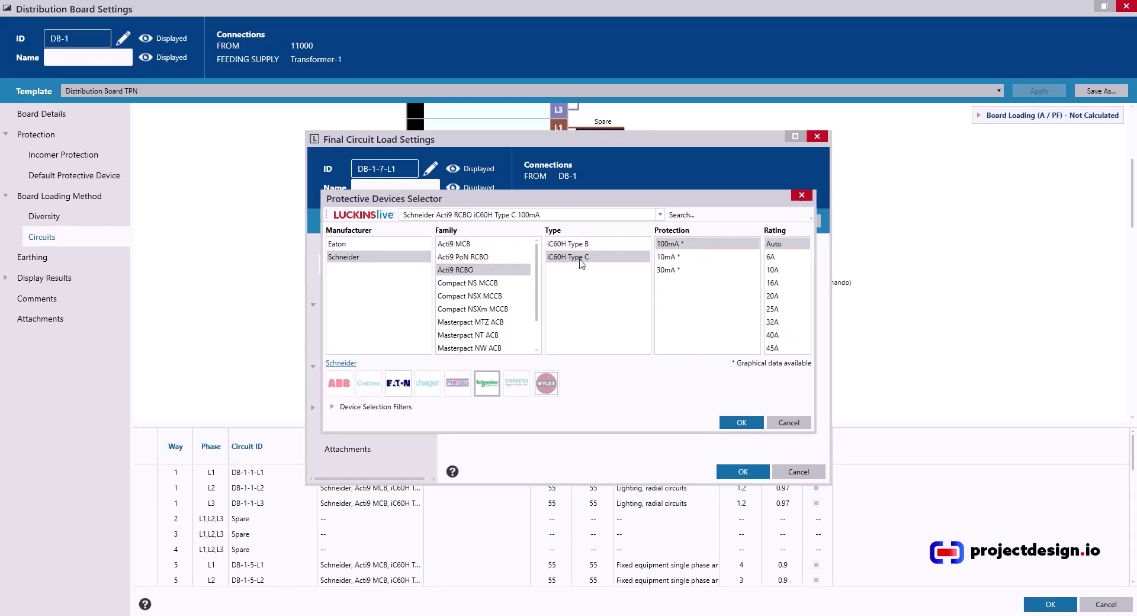
click(666, 270)
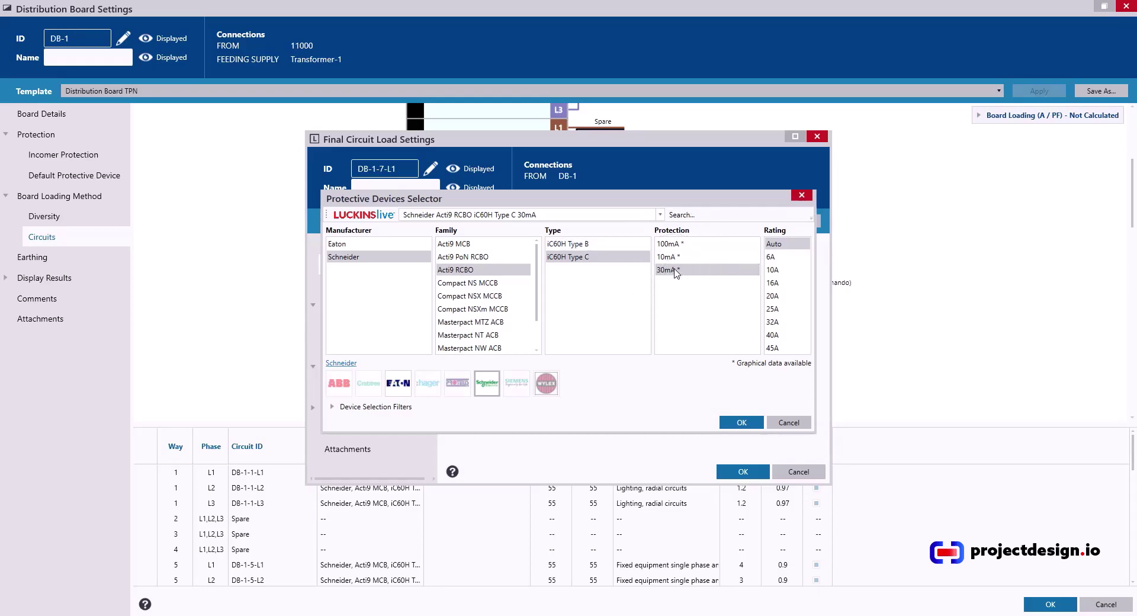
click(776, 321)
click(746, 422)
click(743, 472)
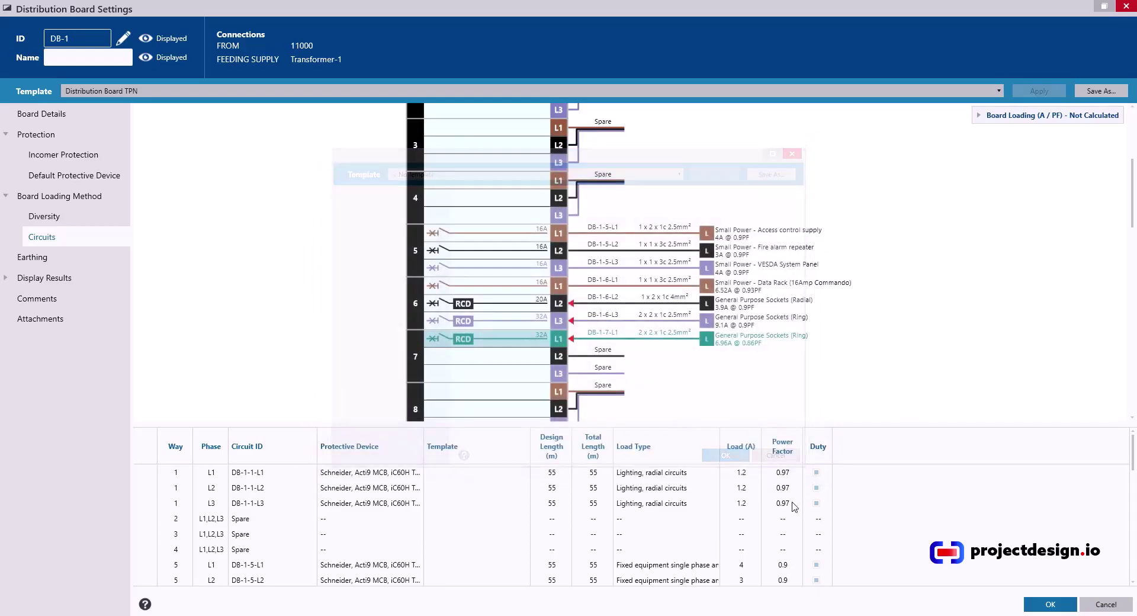
click(1033, 605)
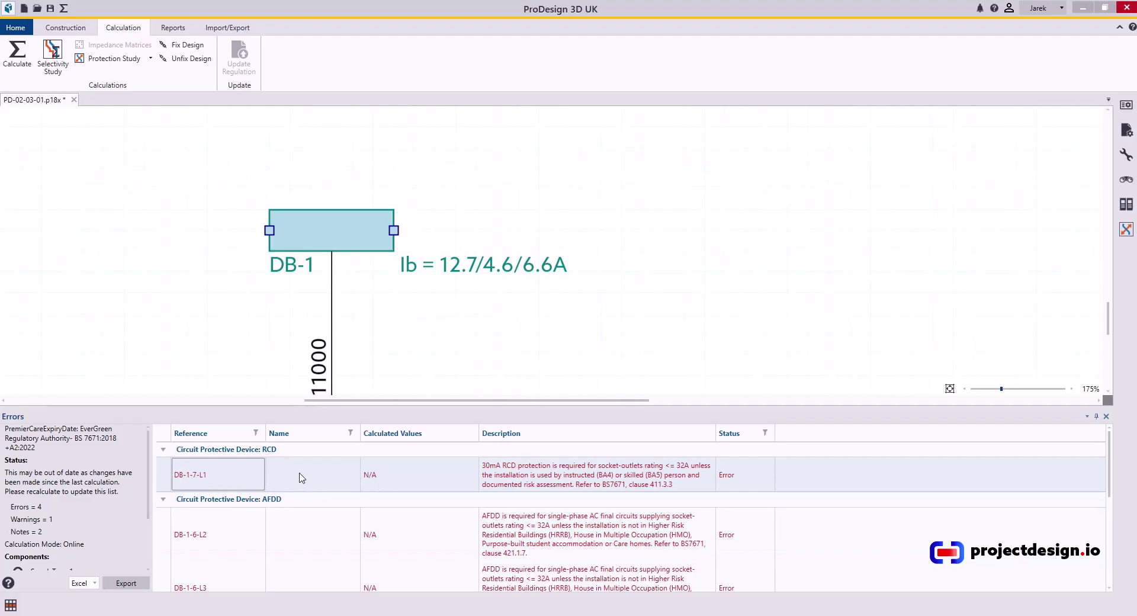
click(17, 52)
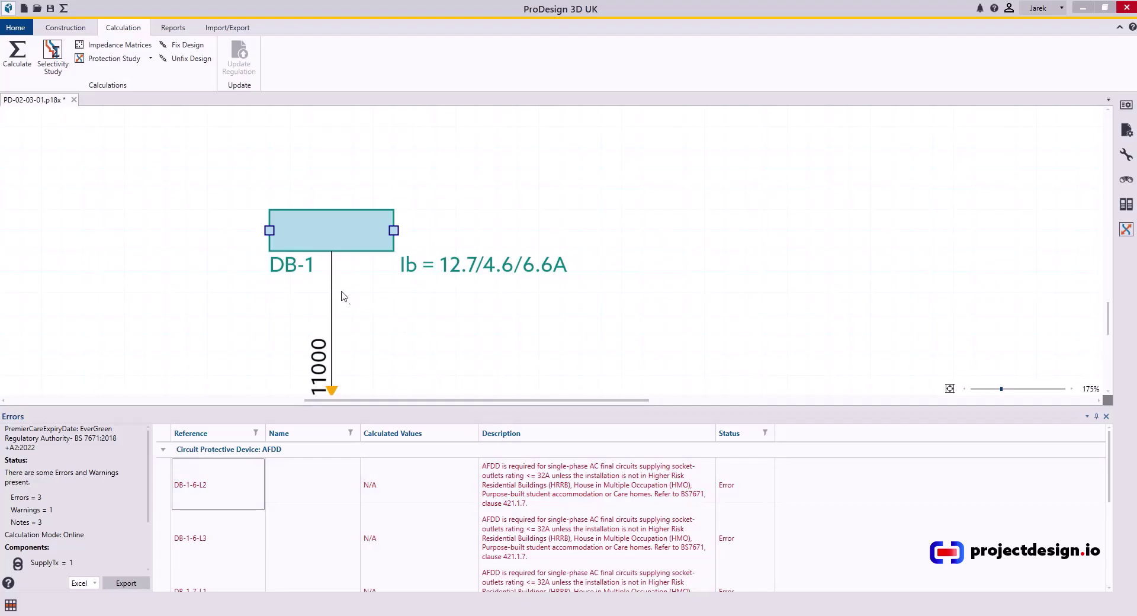
scroll(502, 326, down, 2)
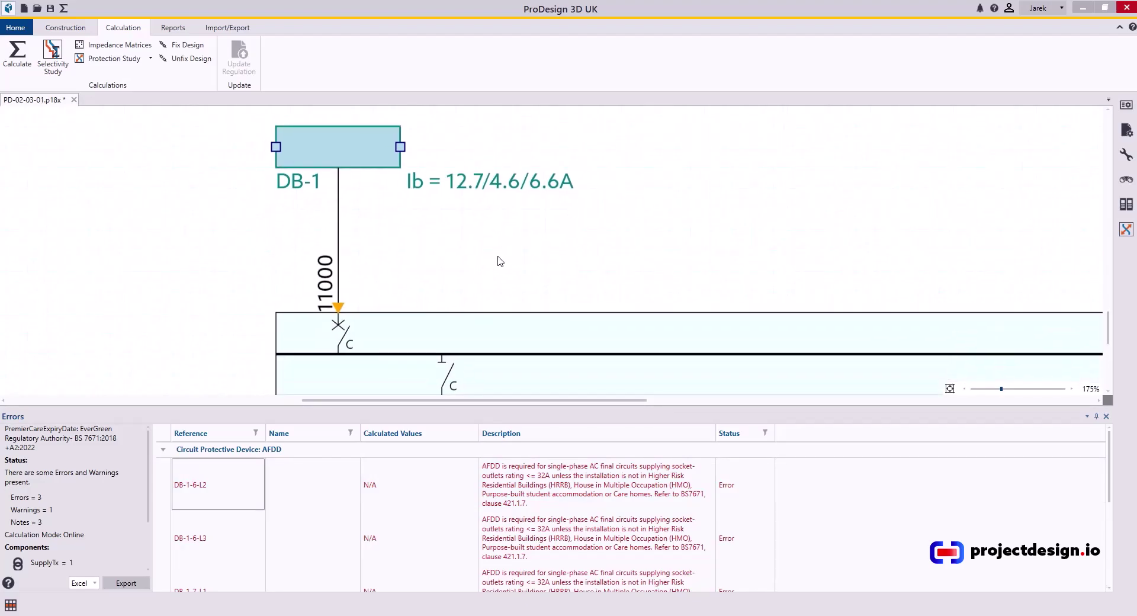
drag(502, 255, 547, 298)
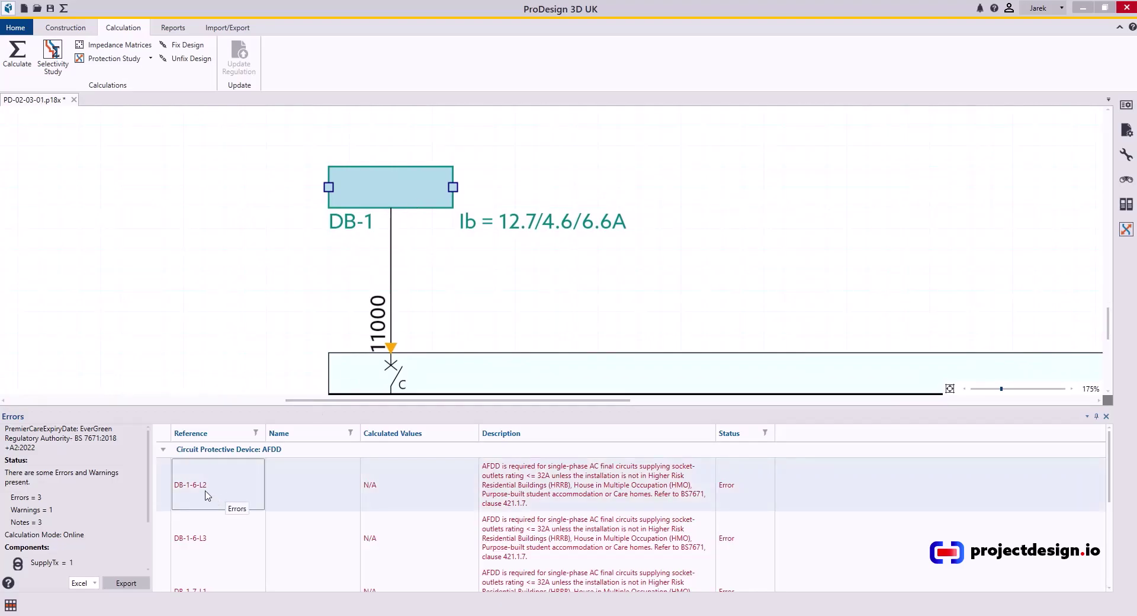
scroll(231, 527, down, 1)
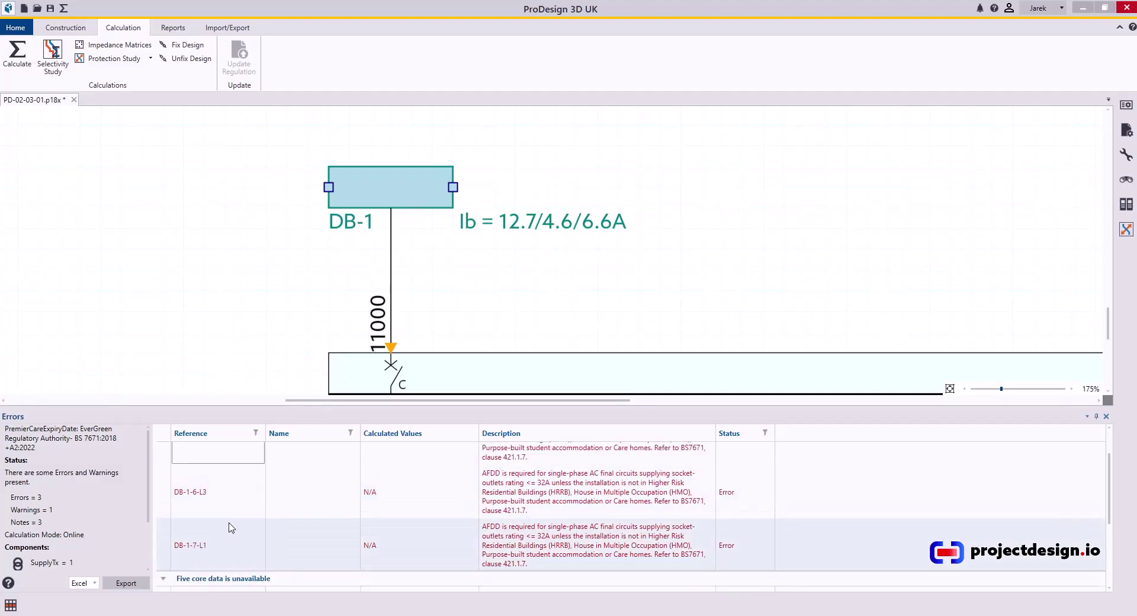
Open DB-1's board settings full-screen on its circuit diagram
double_click(381, 199)
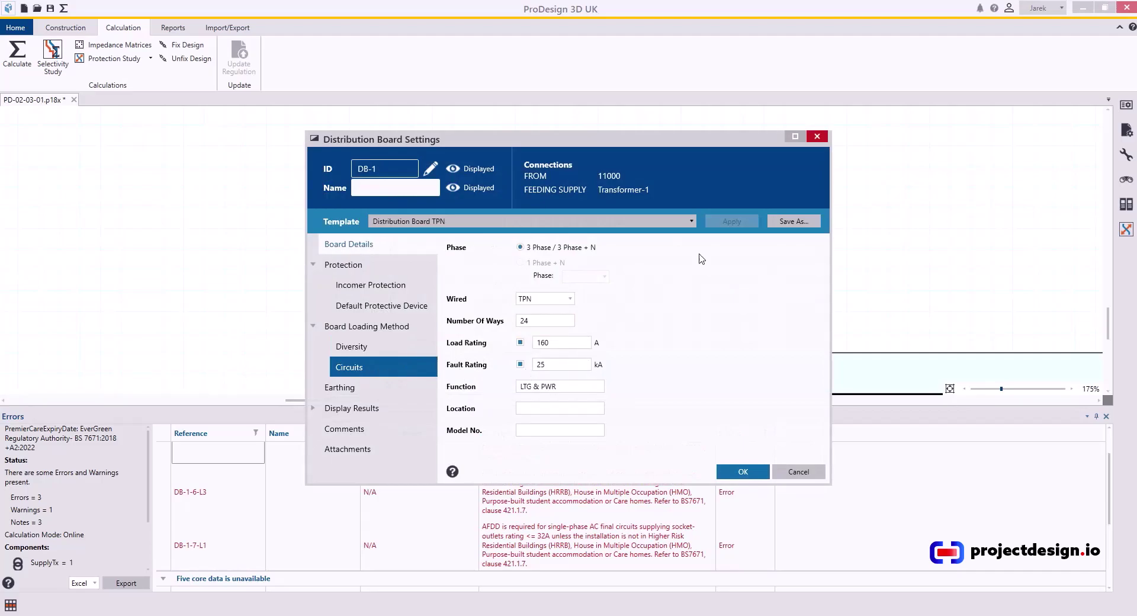
click(415, 363)
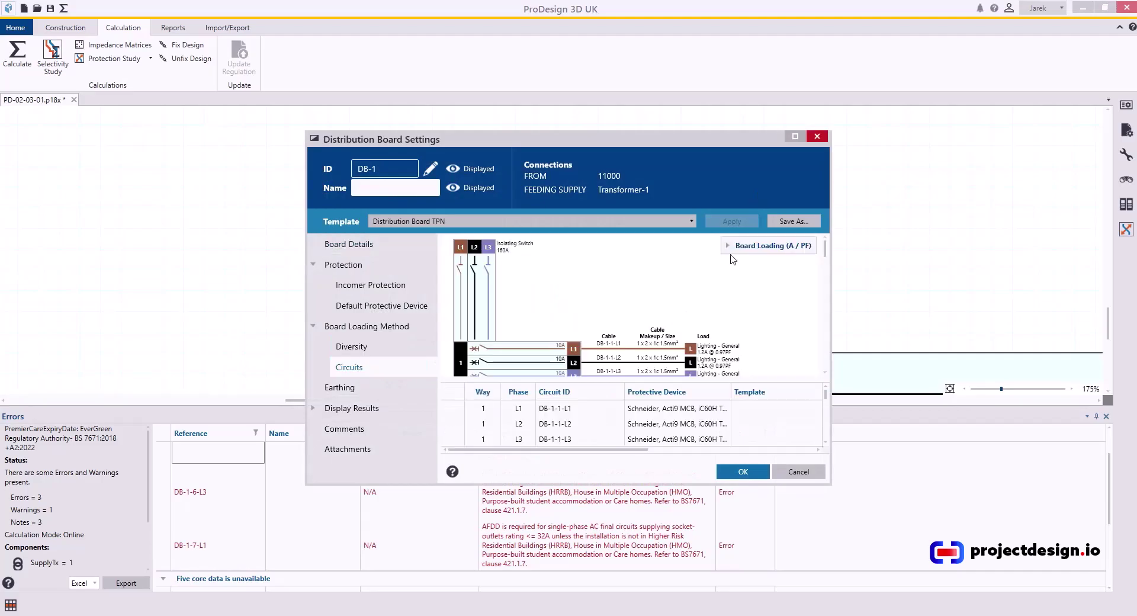
click(795, 136)
scroll(708, 329, down, 5)
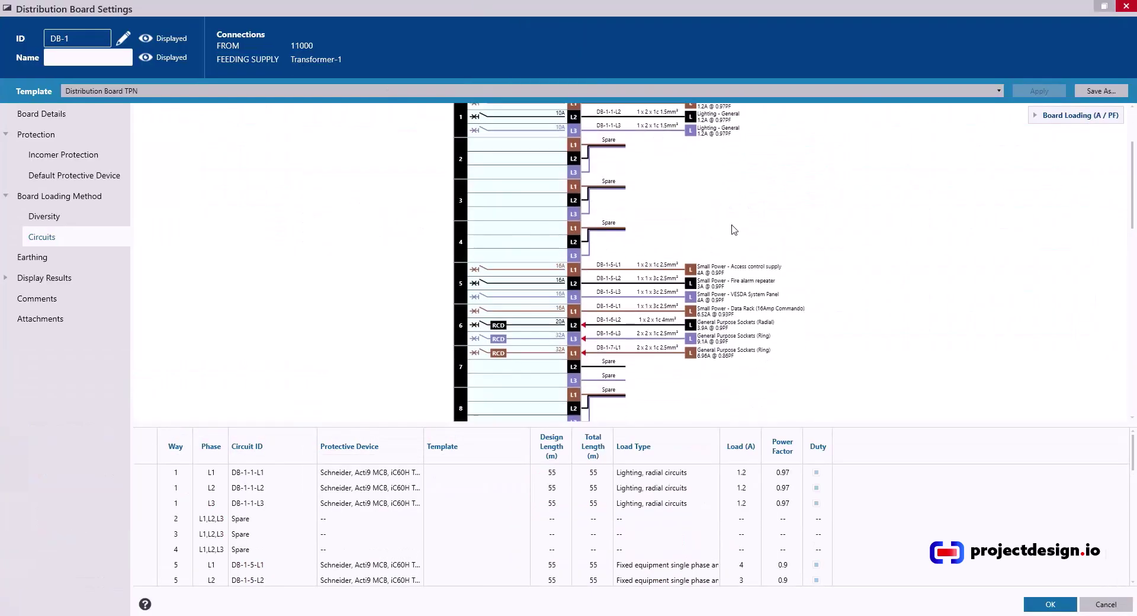
scroll(580, 338, down, 1)
scroll(582, 322, down, 1)
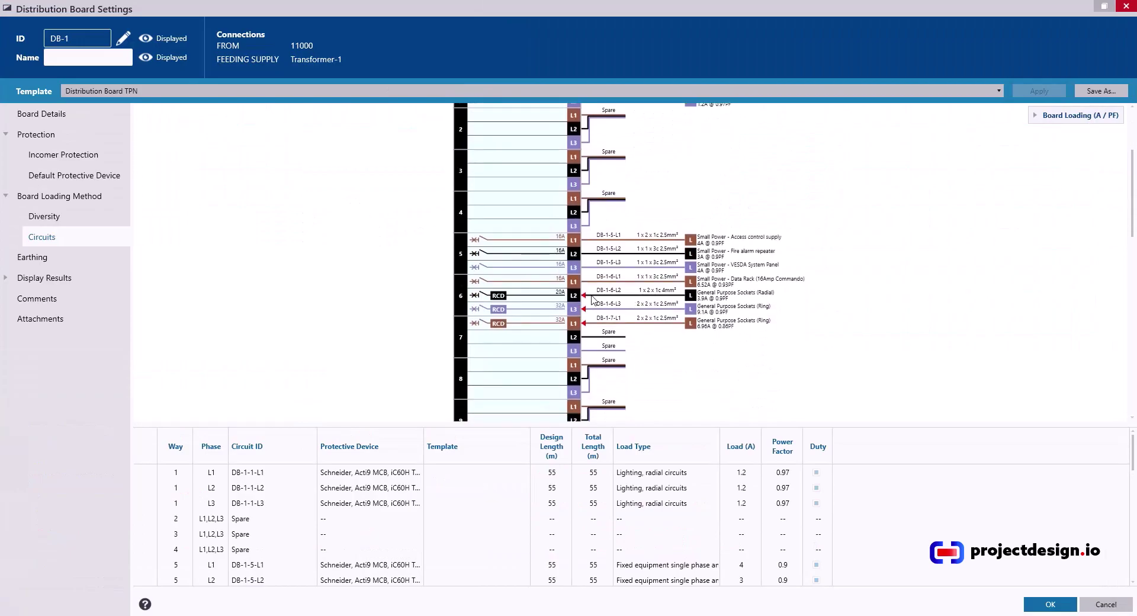
scroll(680, 298, up, 3)
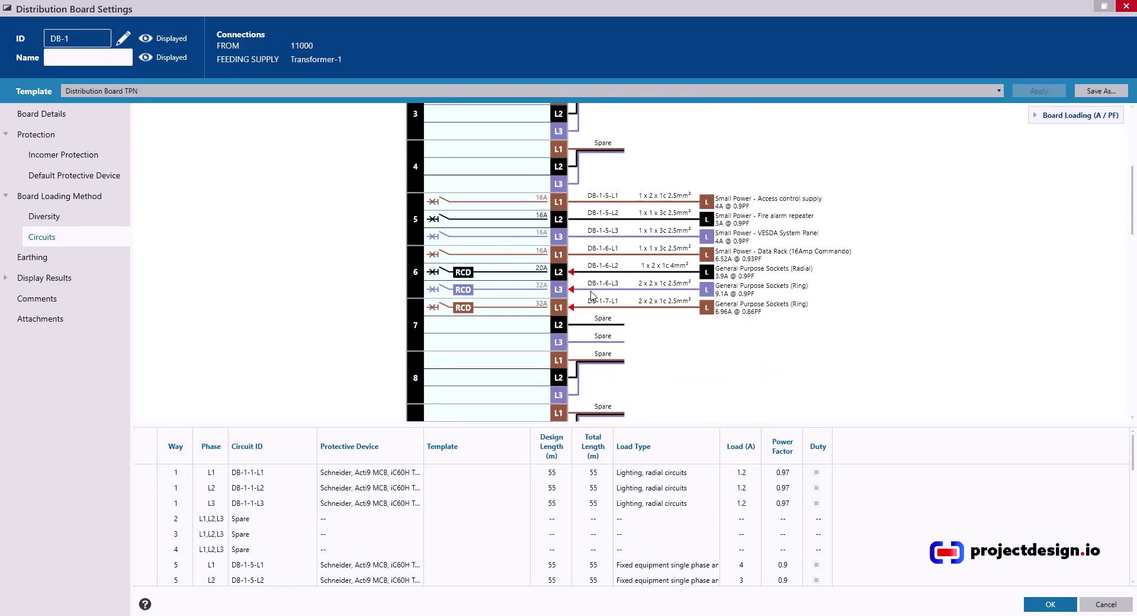
Tick the 'Not in' HRRB/HMO AFDD exemption for socket circuit DB-1-6-L2
click(600, 271)
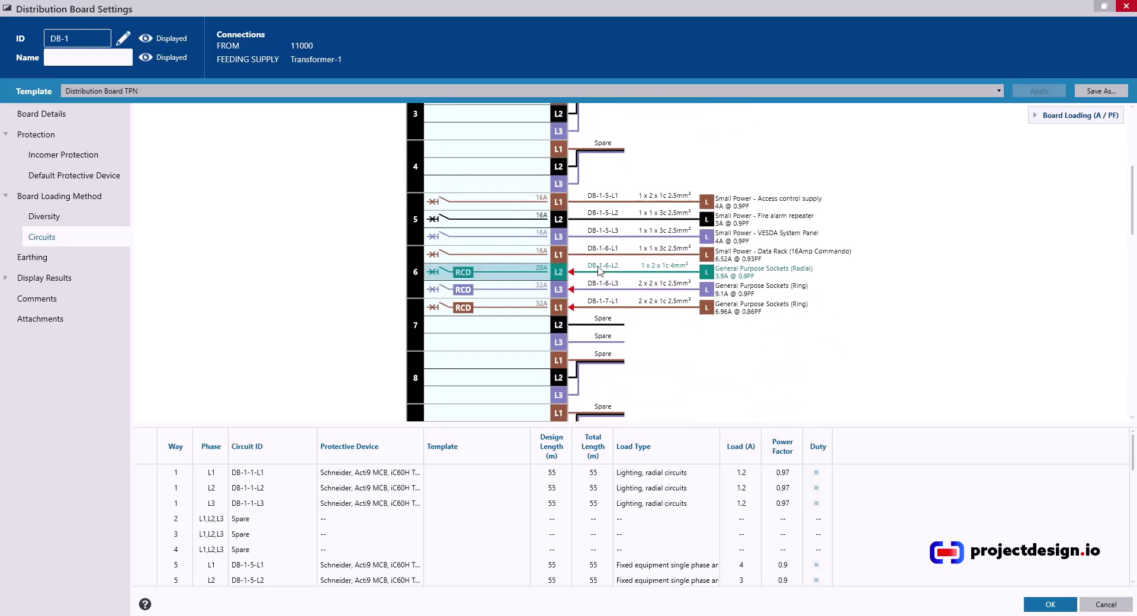
double_click(600, 270)
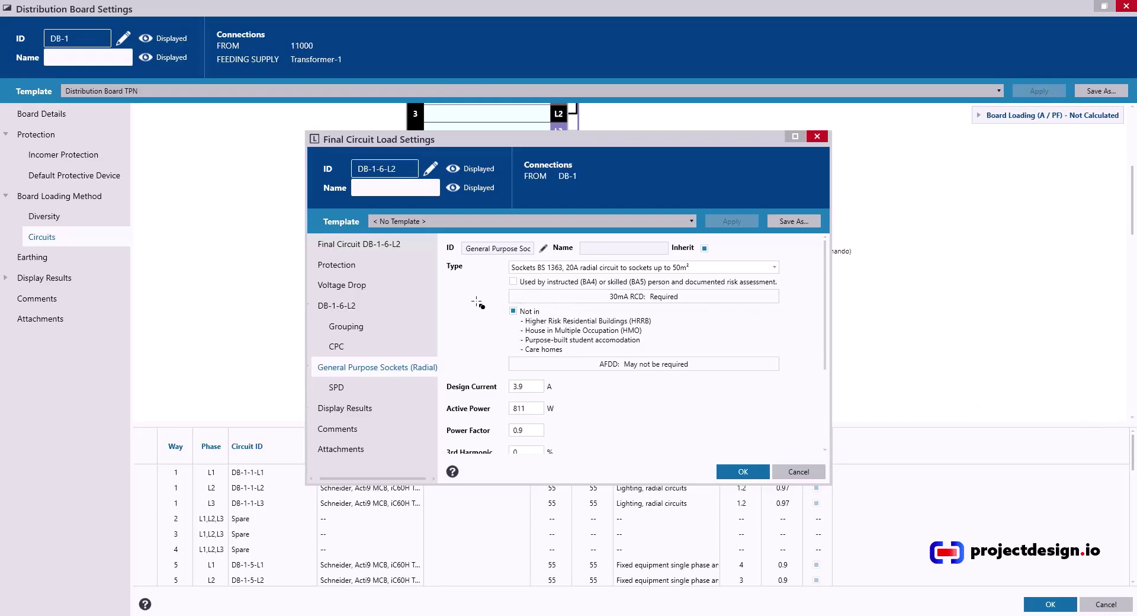
drag(482, 299, 705, 359)
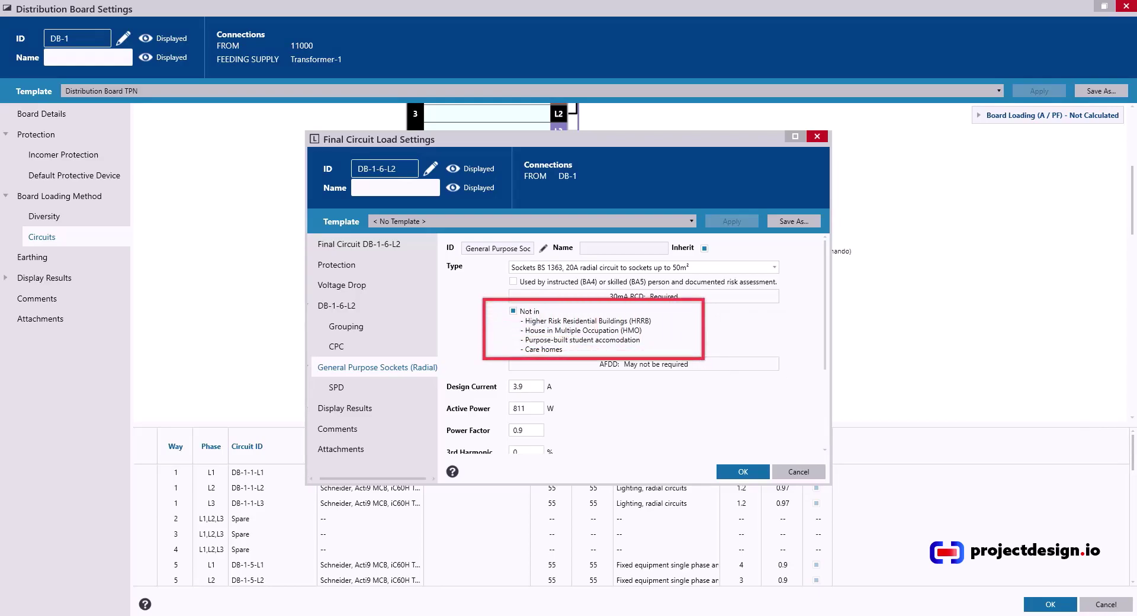
drag(472, 274, 511, 312)
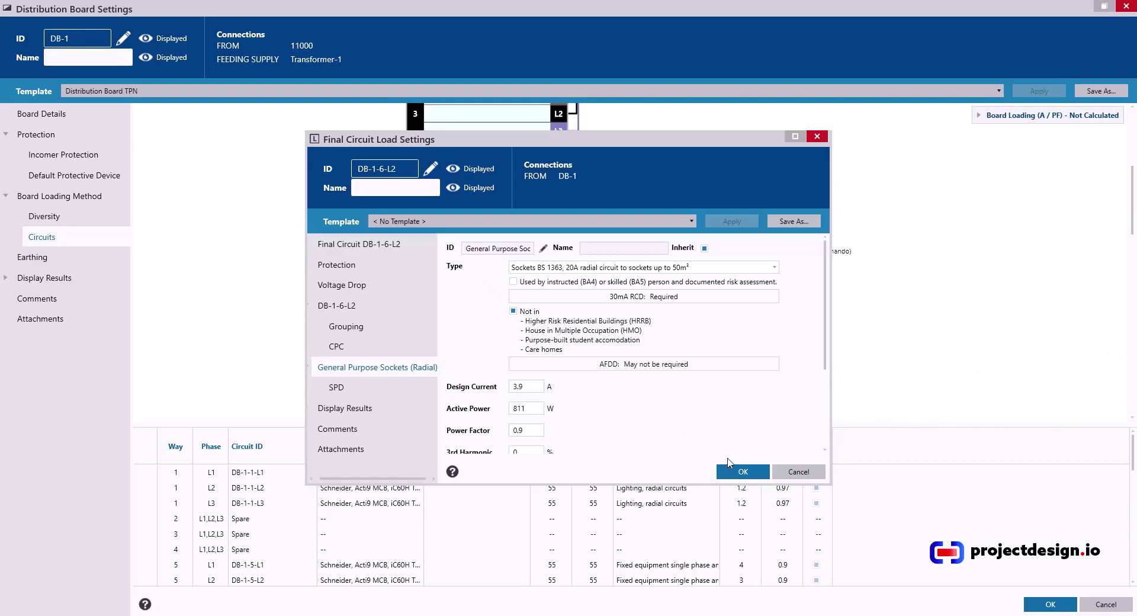
click(742, 471)
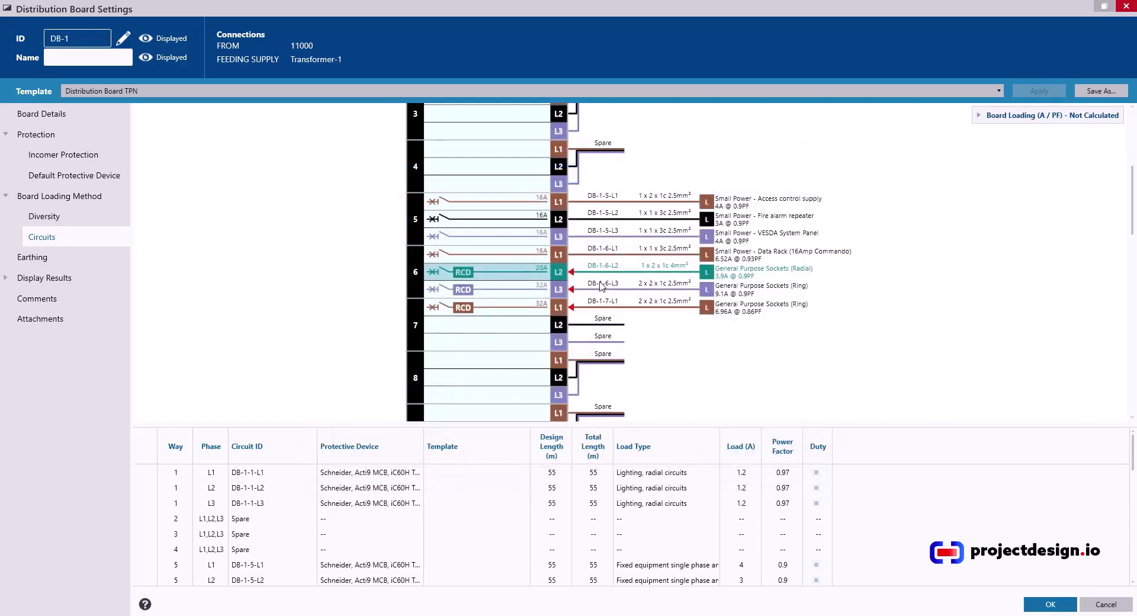
Apply the same 'Not in' HRRB/HMO exemption to circuits DB-1-6-L3 and DB-1-7-L1
double_click(598, 287)
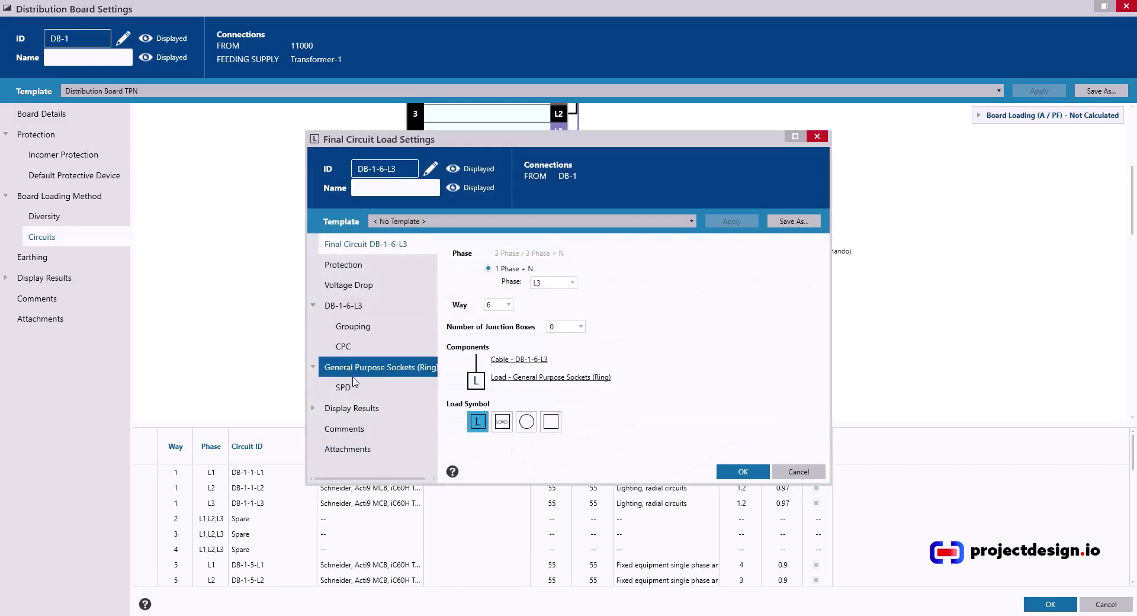
click(737, 472)
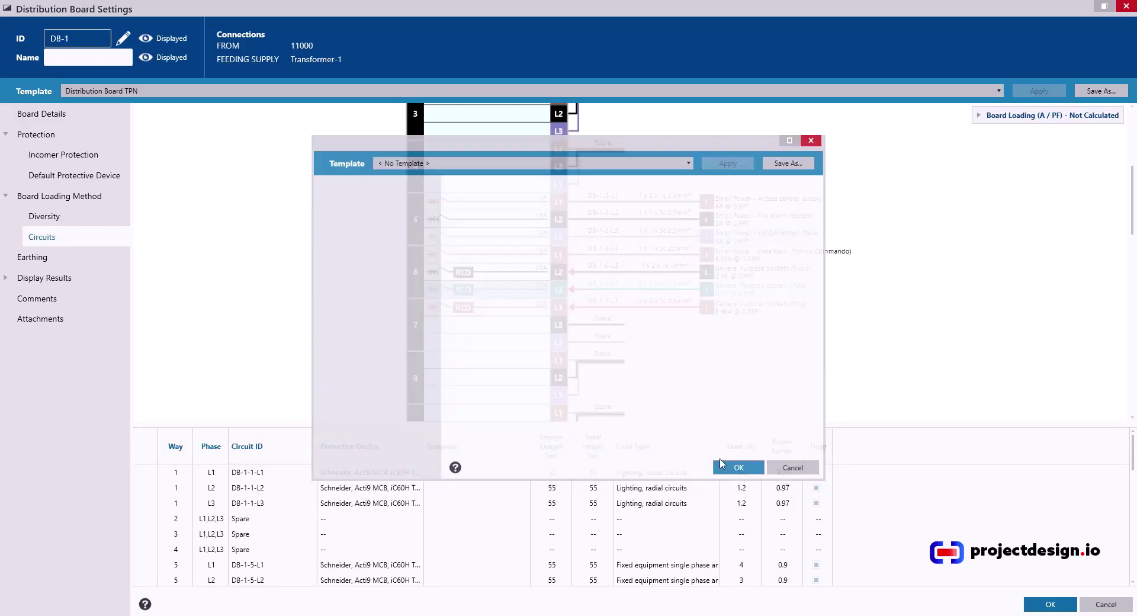
double_click(612, 303)
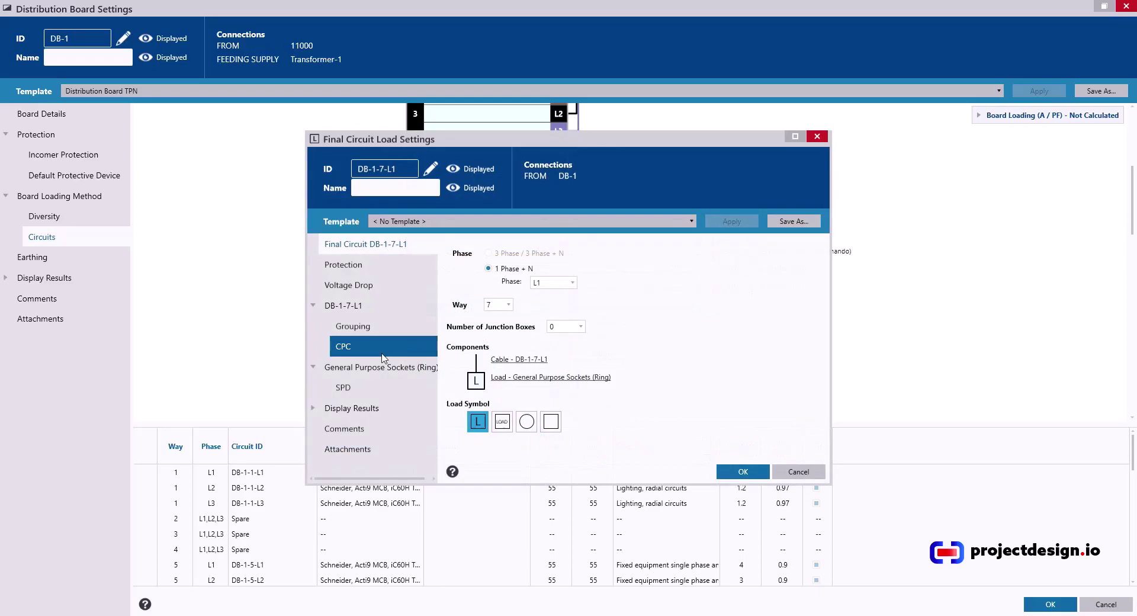
click(369, 368)
click(1025, 471)
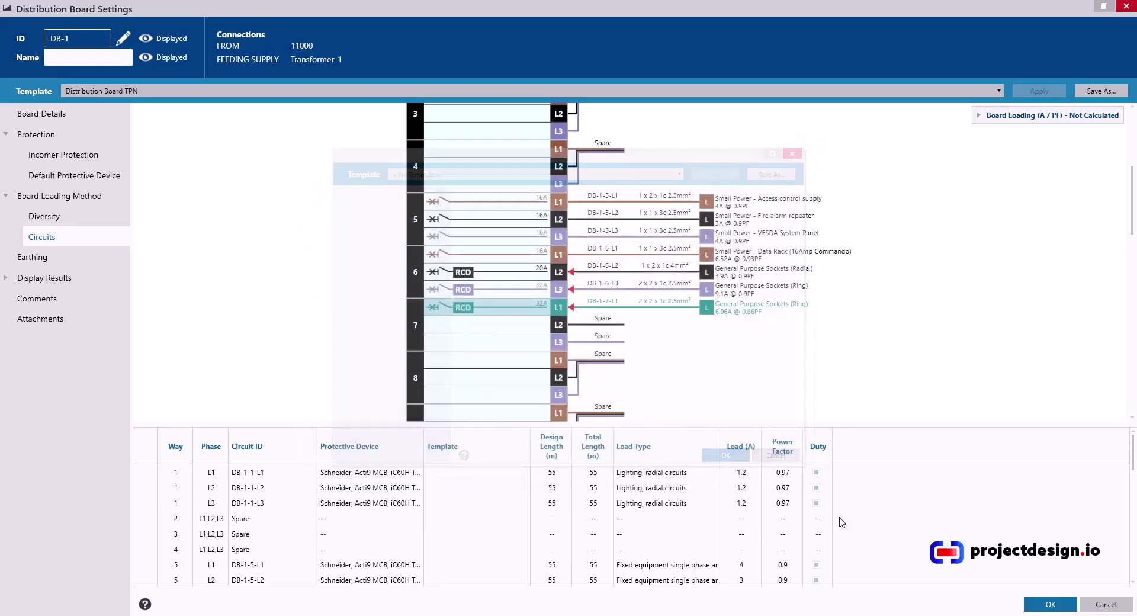
Close DB-1's settings, recalculate to zero errors, and give the schematic more room
click(1050, 604)
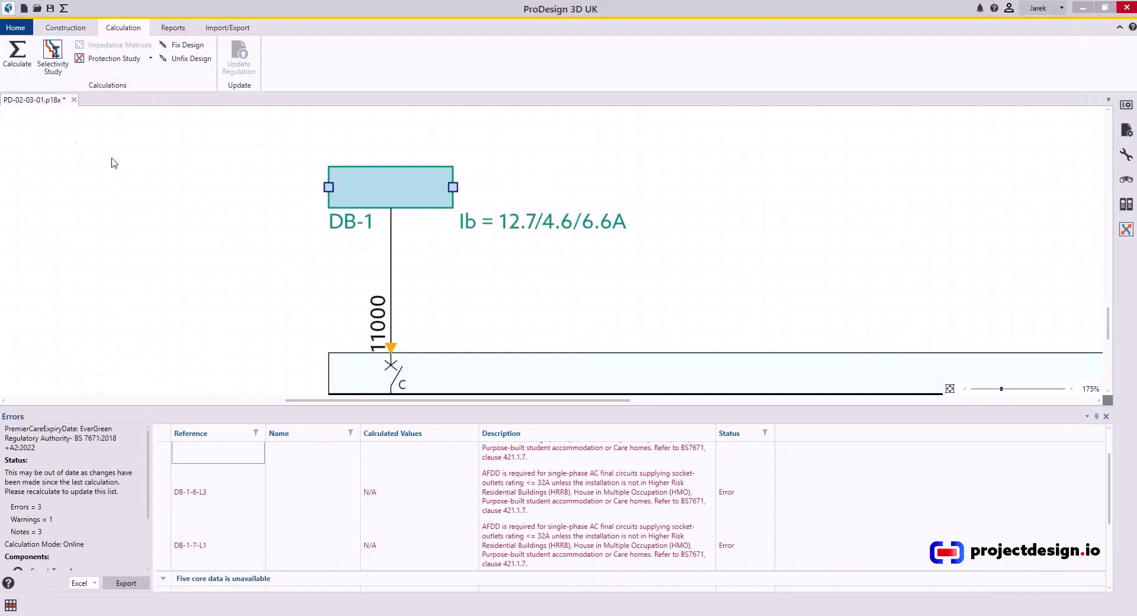
click(18, 54)
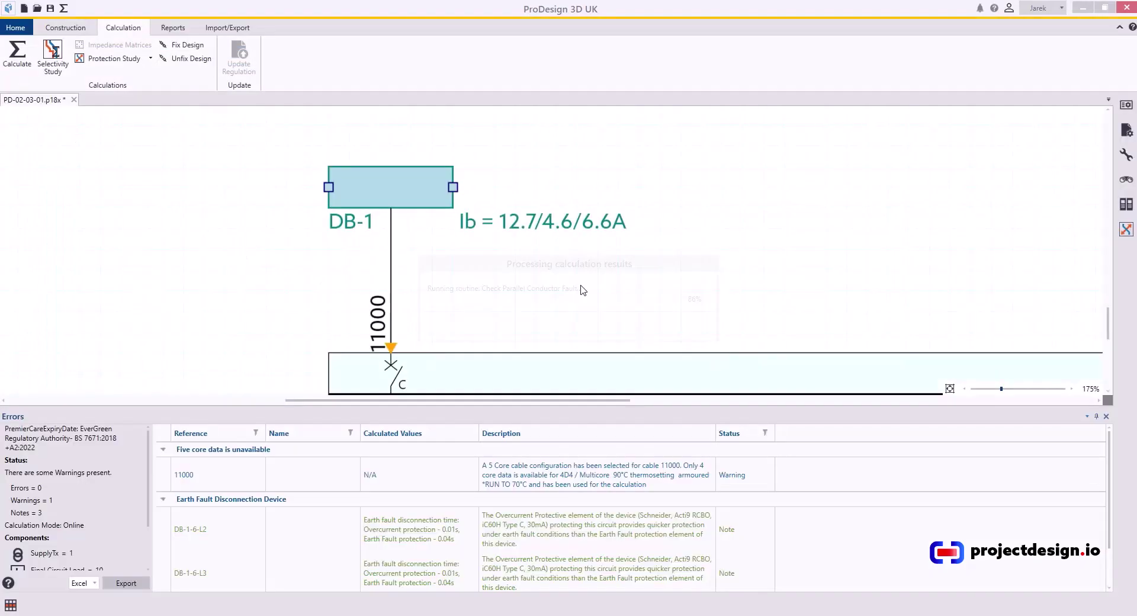
scroll(276, 536, down, 1)
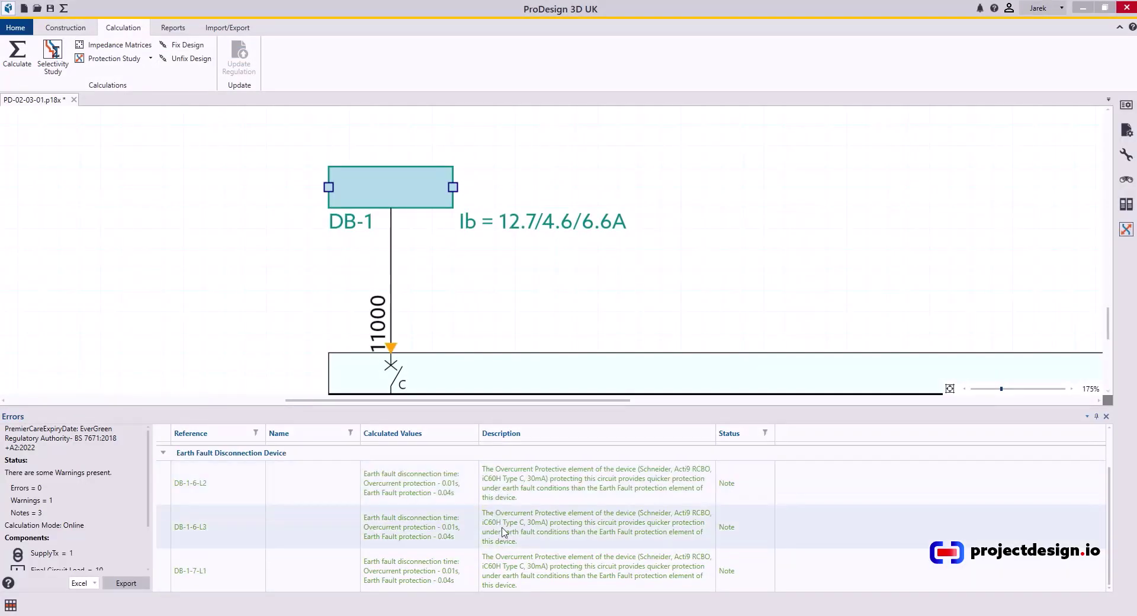
scroll(501, 530, up, 1)
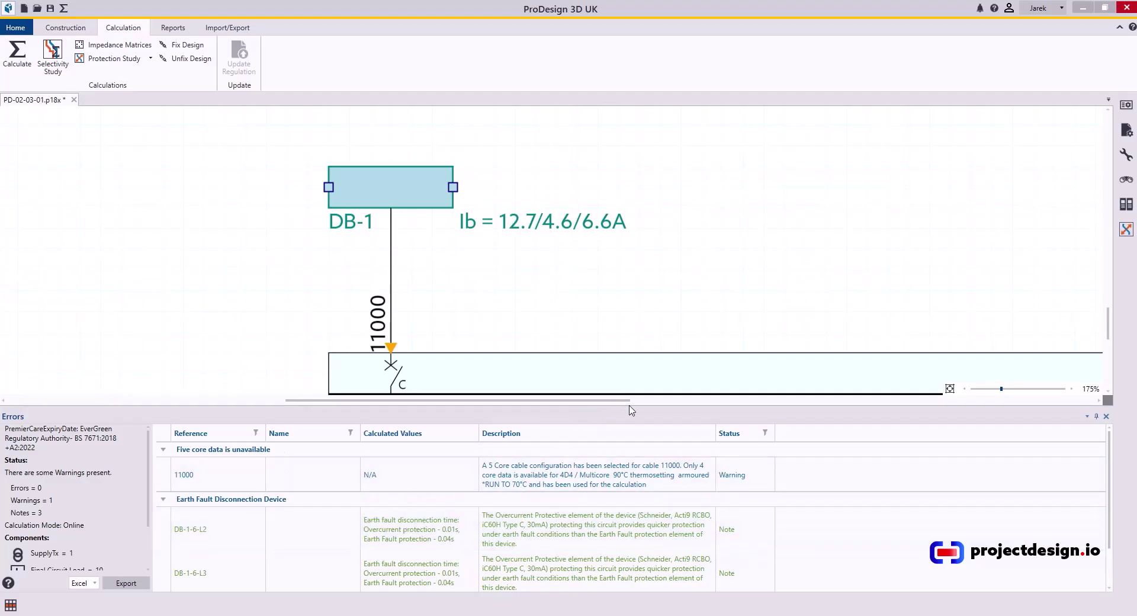
drag(637, 410, 642, 461)
scroll(456, 214, down, 3)
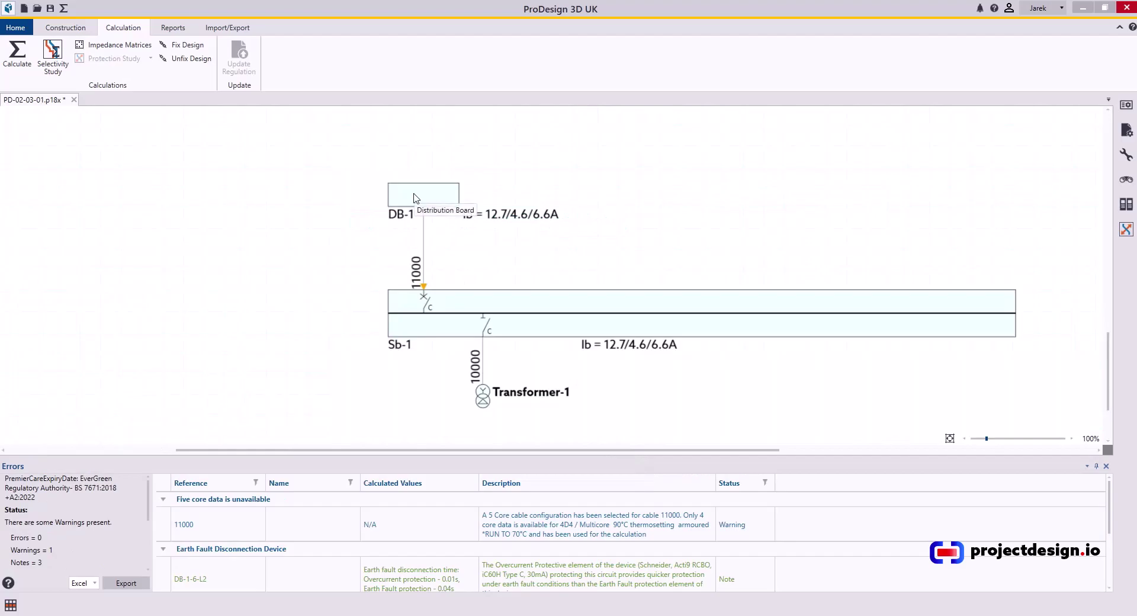
scroll(237, 224, right, 3)
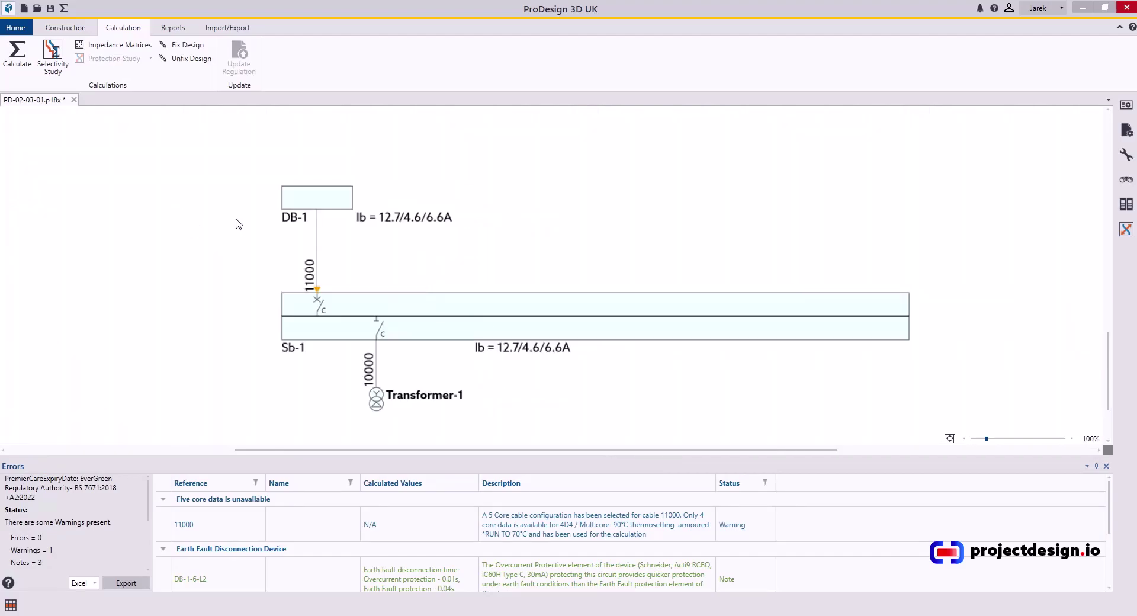